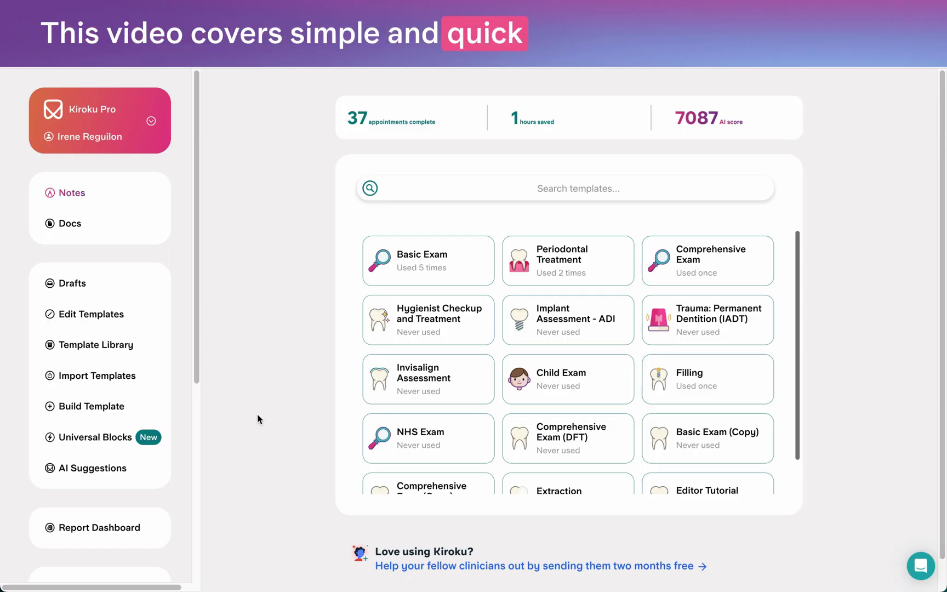
Open the Editor Tutorial template from its dashboard card's More options > Edit Template.
{"action": "scroll", "coordinate": [596, 338], "scroll_direction": "down", "scroll_amount": 1}
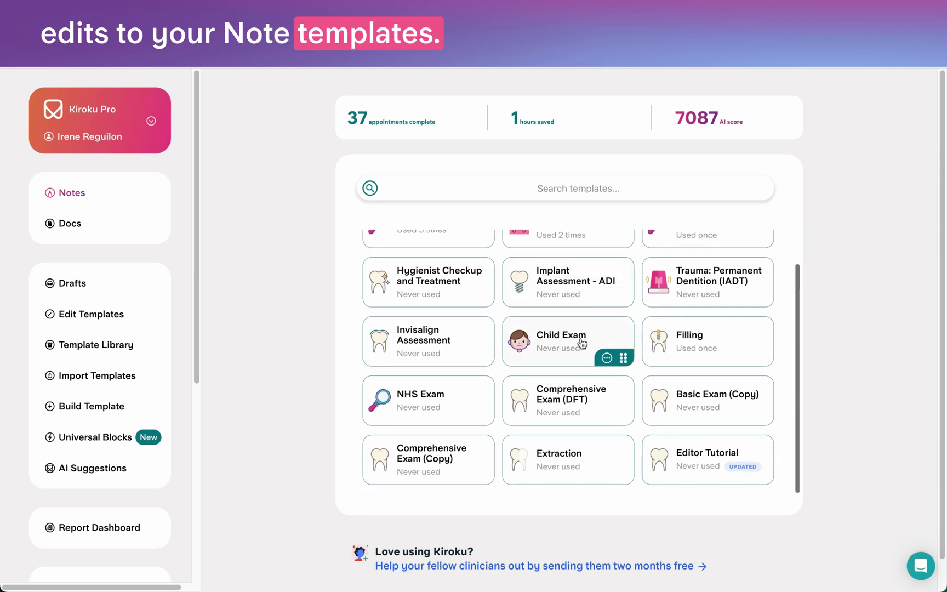
{"action": "mouse_move", "coordinate": [719, 476]}
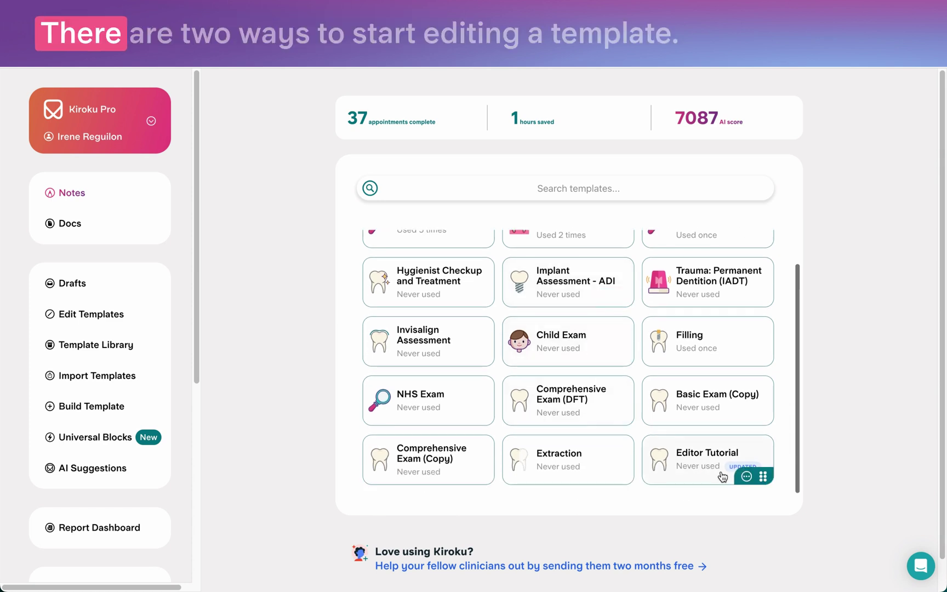
{"action": "left_click", "coordinate": [749, 477]}
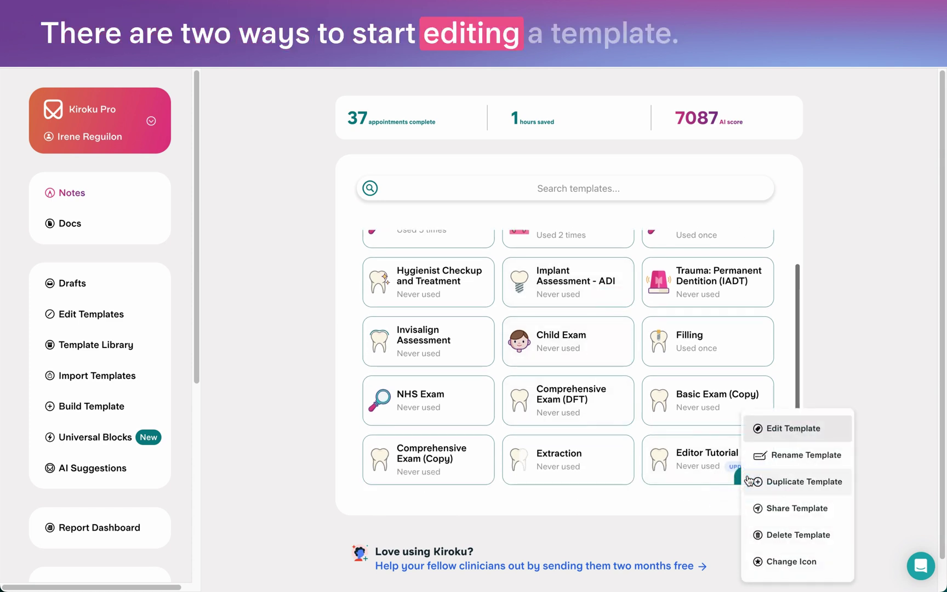
{"action": "left_click", "coordinate": [813, 434]}
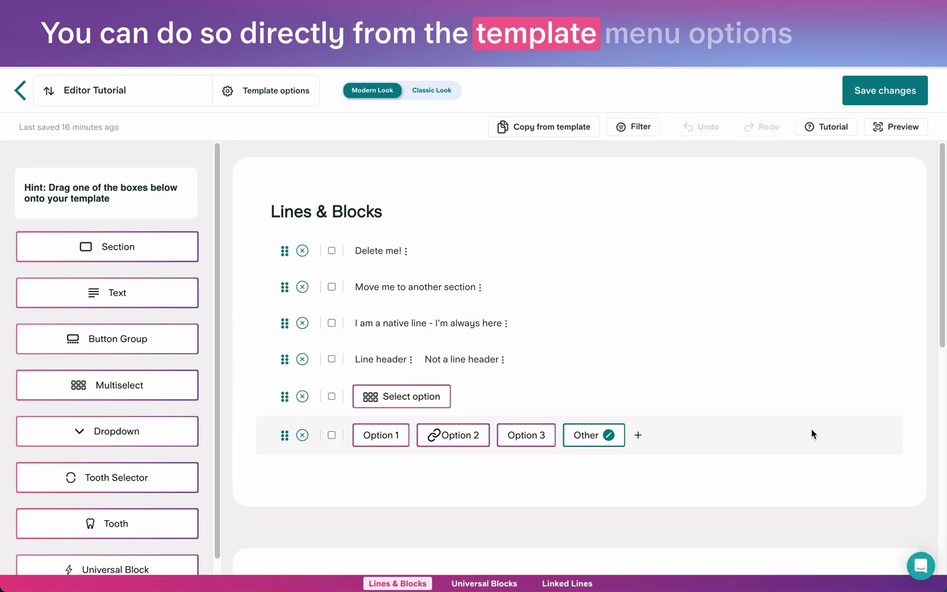
Return to the dashboard and reopen Editor Tutorial via Edit Templates in the sidebar.
{"action": "left_click", "coordinate": [22, 92]}
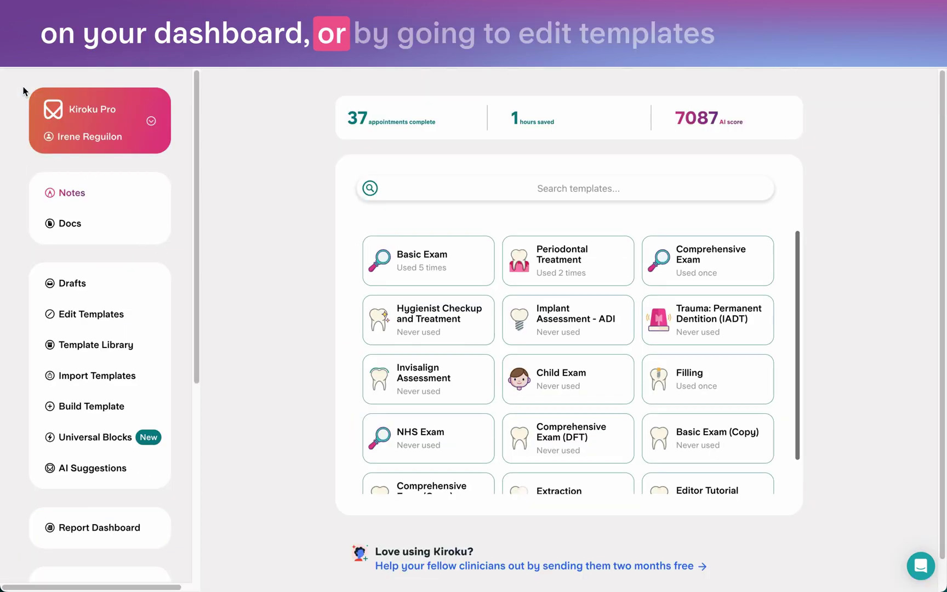
{"action": "left_click", "coordinate": [99, 318]}
{"action": "scroll", "coordinate": [624, 334], "scroll_direction": "down", "scroll_amount": 2}
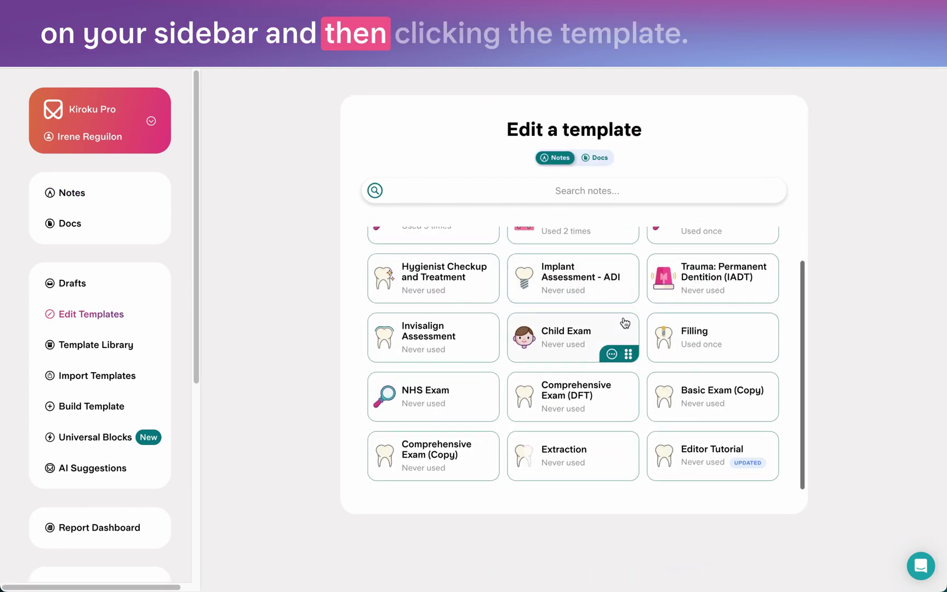
{"action": "left_click", "coordinate": [701, 455]}
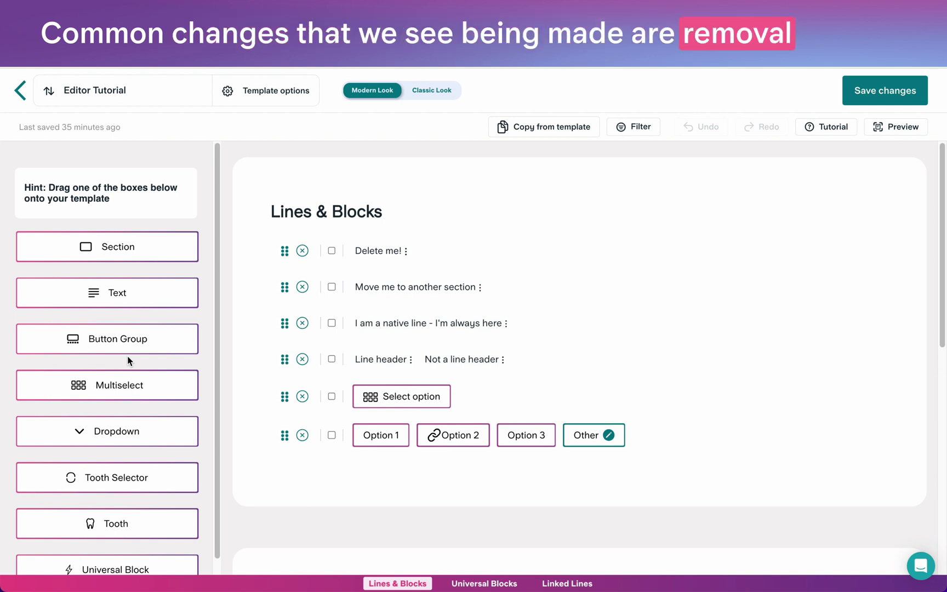
Delete 'Delete me!', drag 'Move me to another section' into Universal Blocks, and add an empty line below it.
{"action": "left_click", "coordinate": [301, 251]}
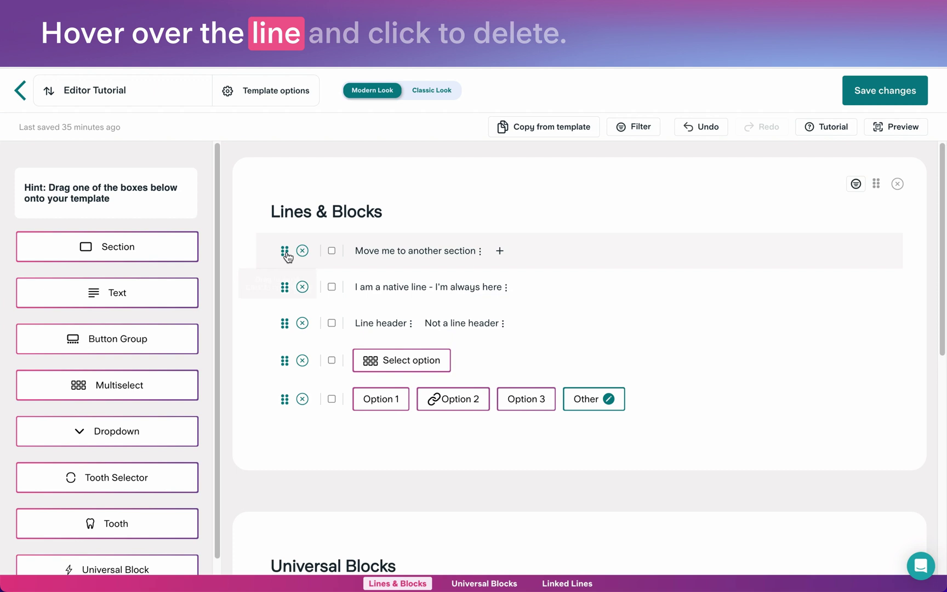
{"action": "left_click_drag", "start_coordinate": [284, 255], "coordinate": [360, 402]}
{"action": "mouse_move", "coordinate": [495, 377]}
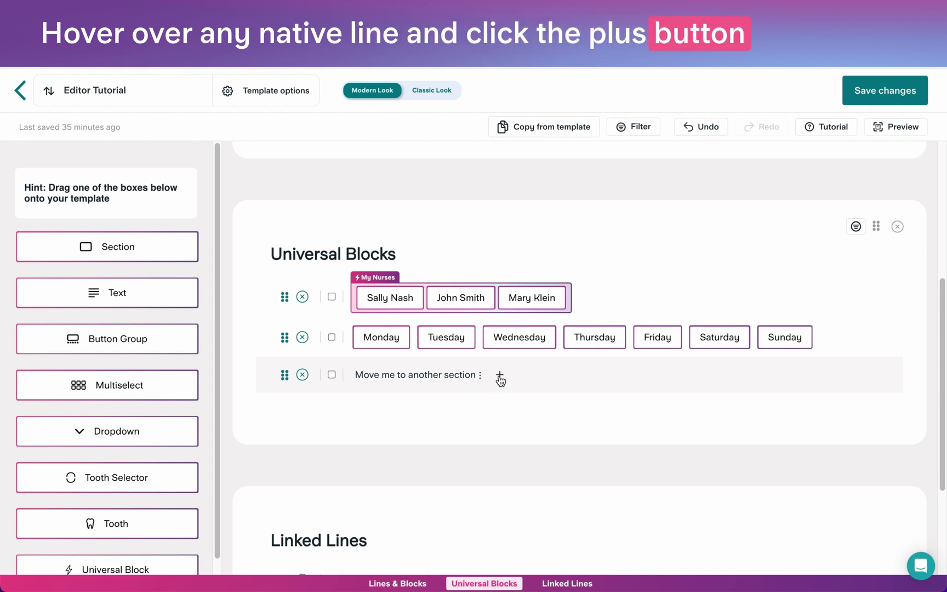
{"action": "left_click", "coordinate": [499, 376]}
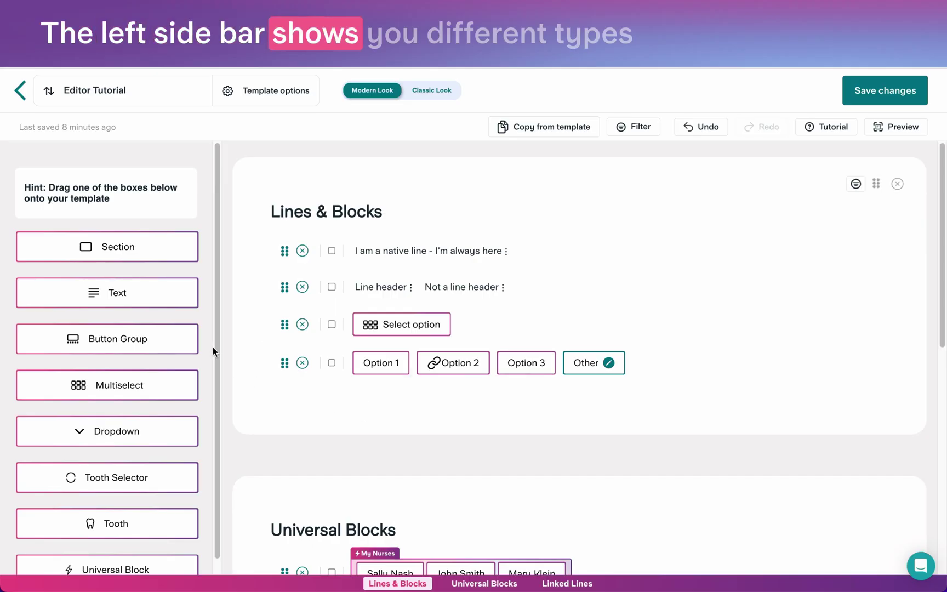
Drop a Button Group onto the Select option line with buttons A, B and C.
{"action": "scroll", "coordinate": [129, 509], "scroll_direction": "down", "scroll_amount": 1}
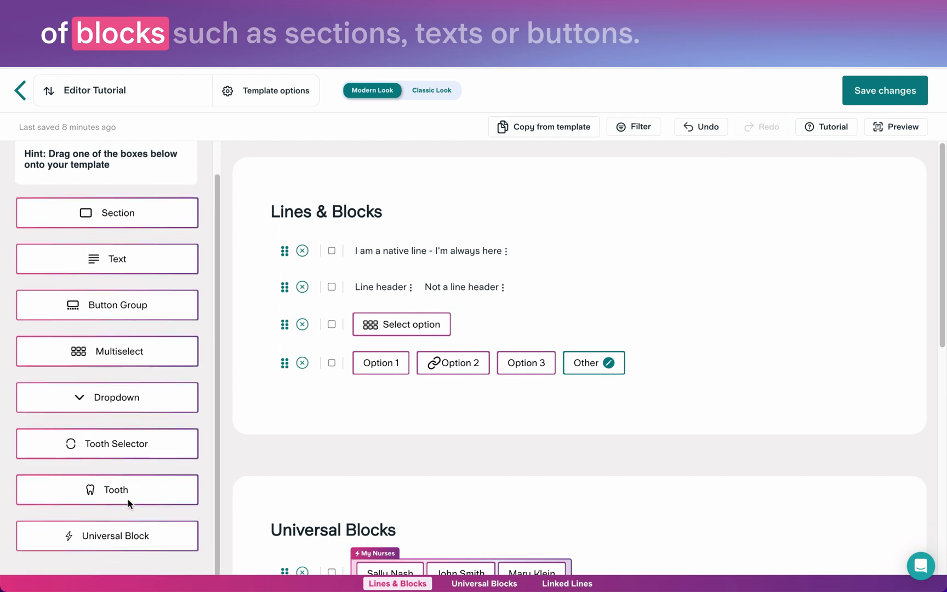
{"action": "scroll", "coordinate": [128, 498], "scroll_direction": "up", "scroll_amount": 1}
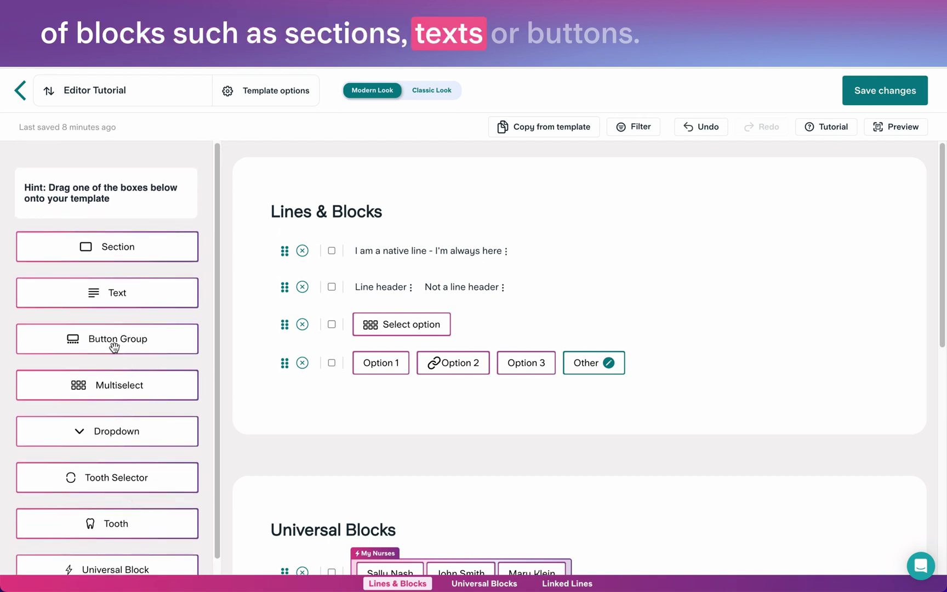
{"action": "left_click_drag", "start_coordinate": [114, 346], "coordinate": [589, 322]}
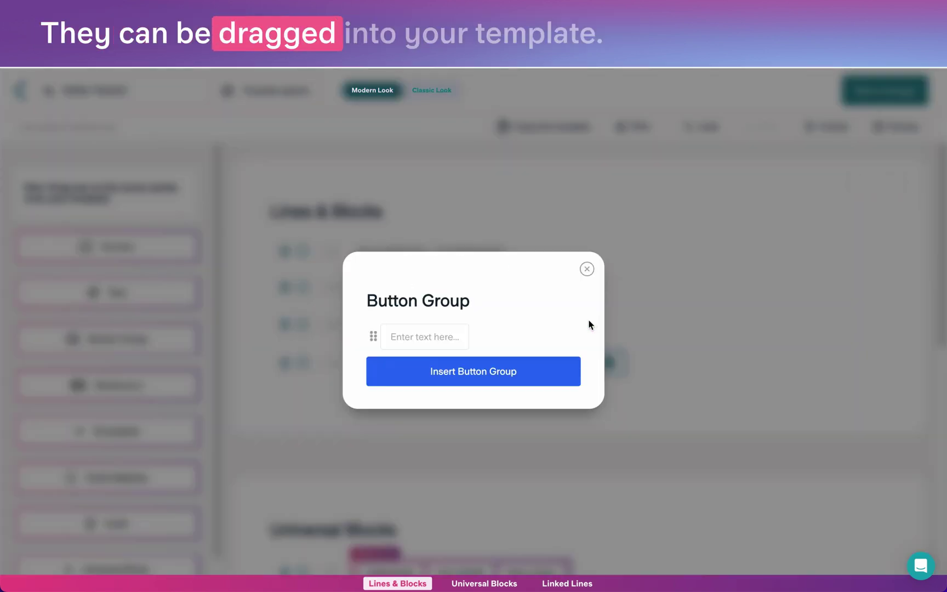
{"action": "type", "text": "A"}
{"action": "key", "text": "Return"}
{"action": "type", "text": "B"}
{"action": "key", "text": "Return"}
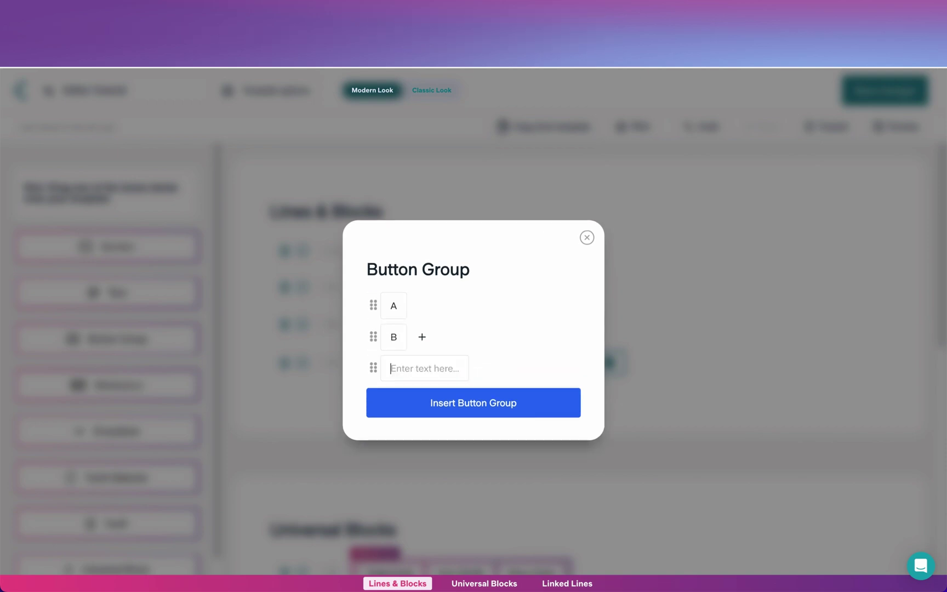
{"action": "left_click", "coordinate": [464, 391]}
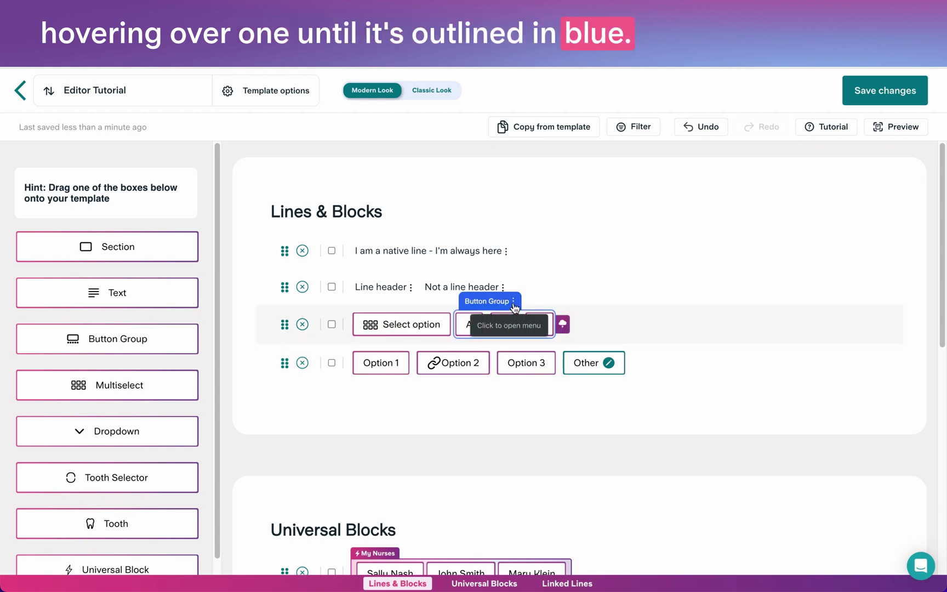
Replace the A/B/C button group with a 'Select your option' dropdown offering 1, 2 and 3.
{"action": "left_click", "coordinate": [512, 302]}
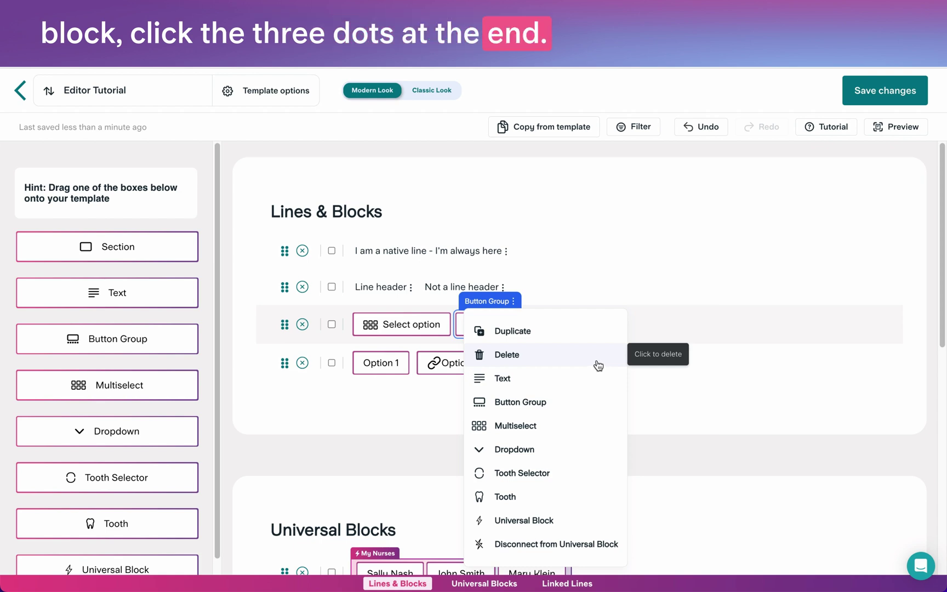
{"action": "left_click", "coordinate": [526, 360]}
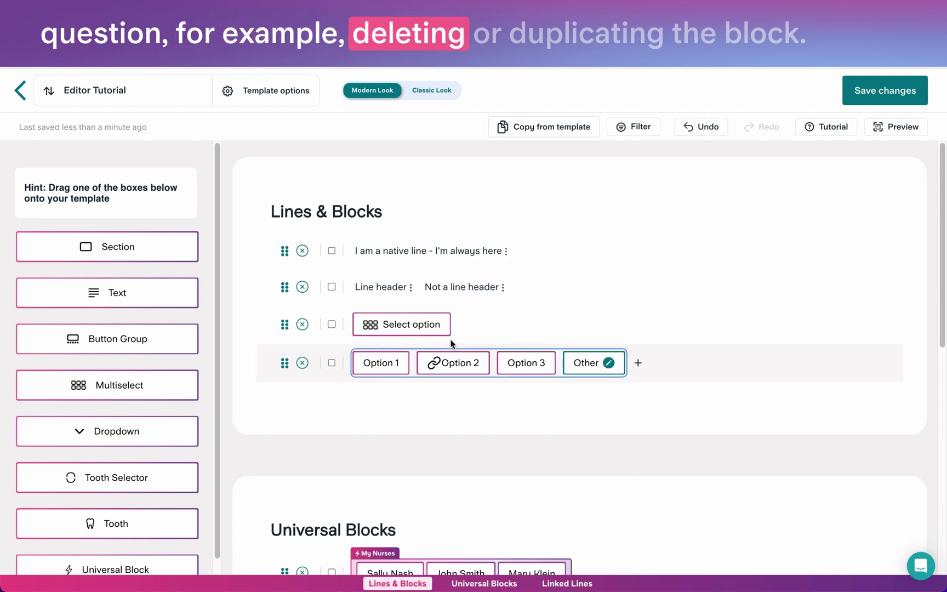
{"action": "mouse_move", "coordinate": [430, 314]}
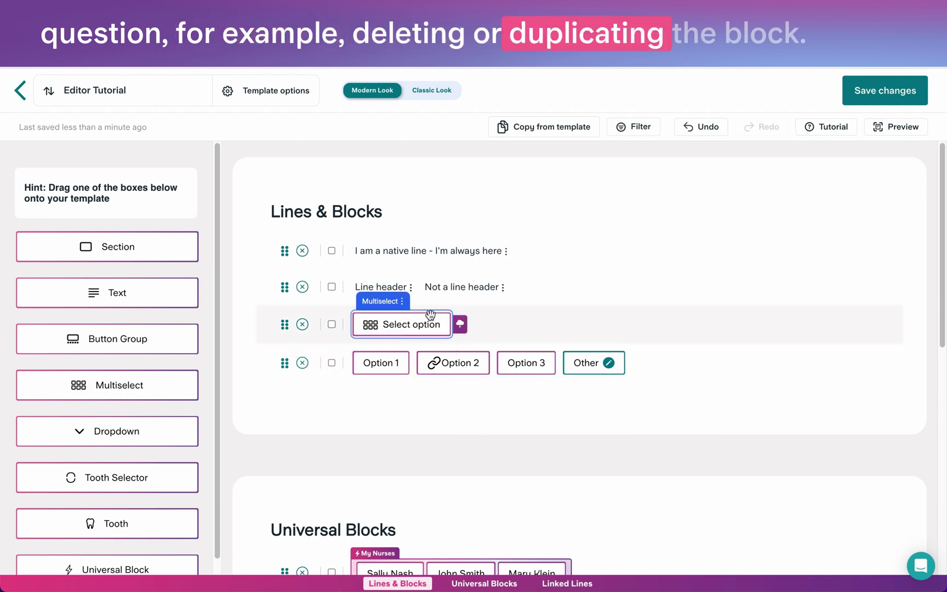
{"action": "left_click", "coordinate": [401, 303]}
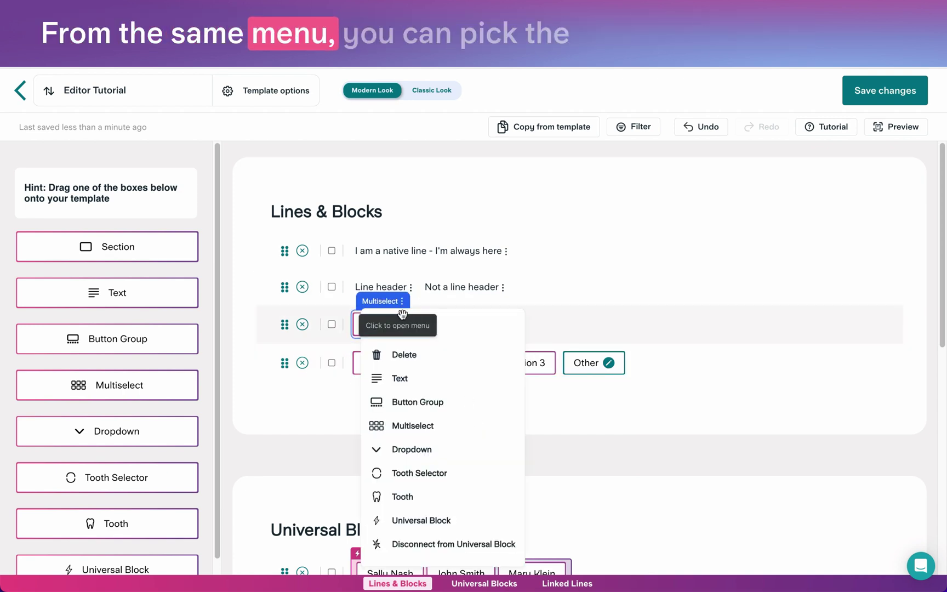
{"action": "left_click", "coordinate": [415, 452]}
{"action": "type", "text": "1"}
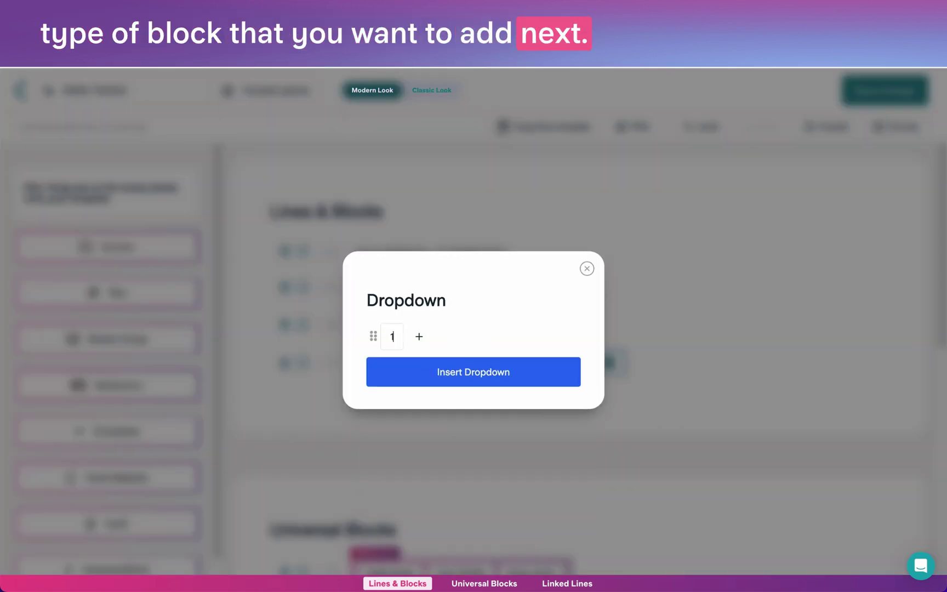
{"action": "key", "text": "Return"}
{"action": "type", "text": "2"}
{"action": "key", "text": "Return"}
{"action": "type", "text": "3"}
{"action": "key", "text": "Return"}
{"action": "left_click", "coordinate": [441, 425]}
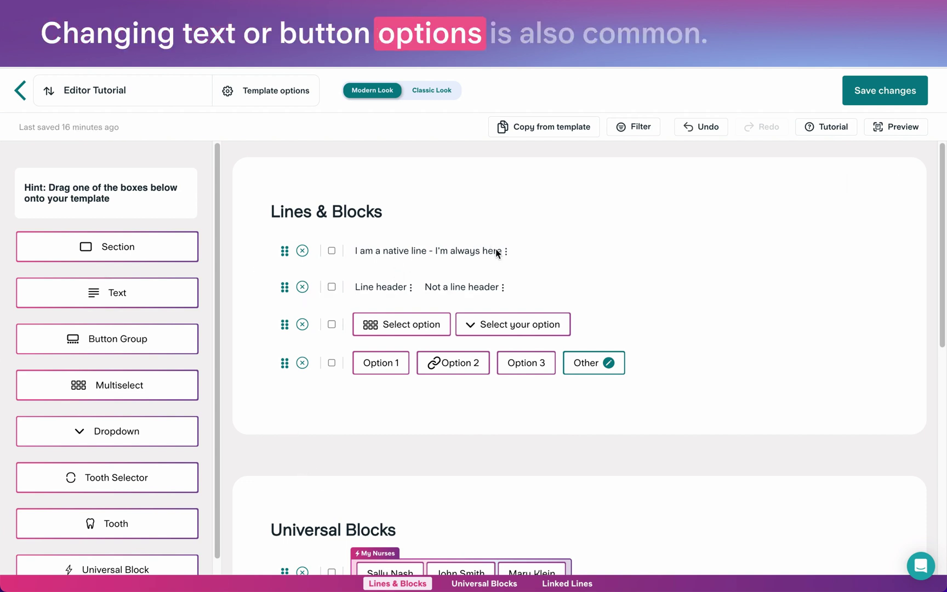
Append 'but I dan be changed at any time' to the native line's text.
{"action": "left_click", "coordinate": [497, 250]}
{"action": "left_click", "coordinate": [502, 252]}
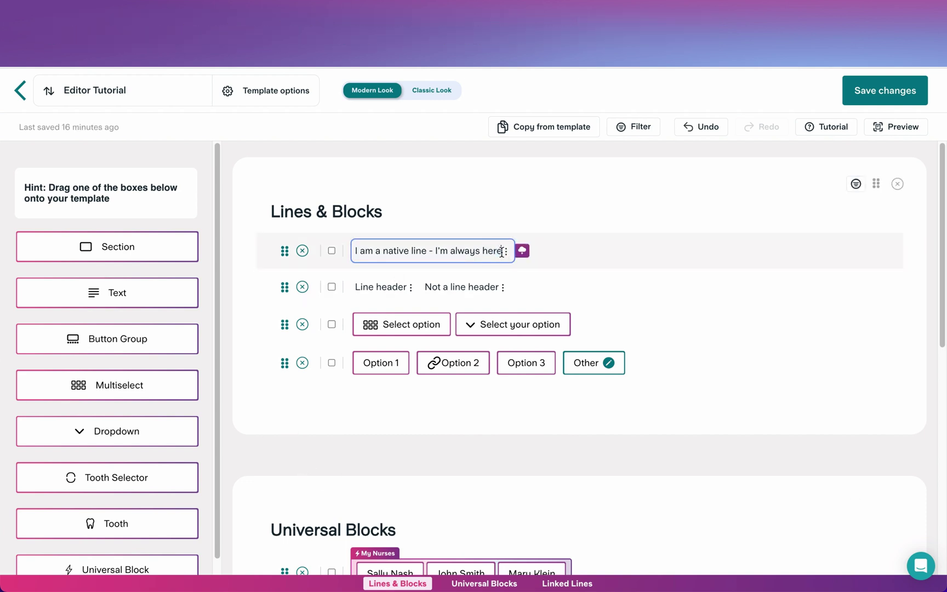
{"action": "type", "text": "but"}
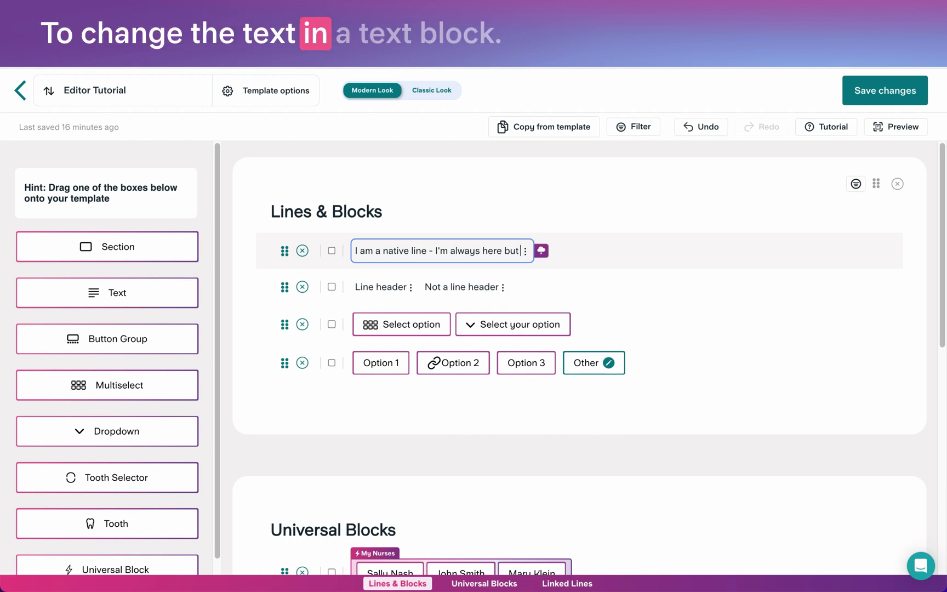
{"action": "type", "text": " I dan be chan"}
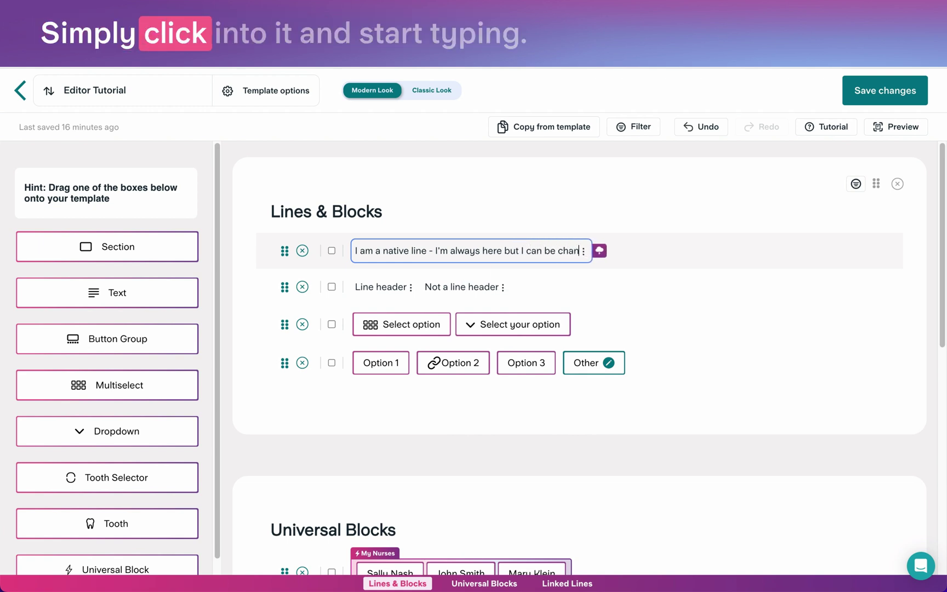
{"action": "type", "text": "ged at"}
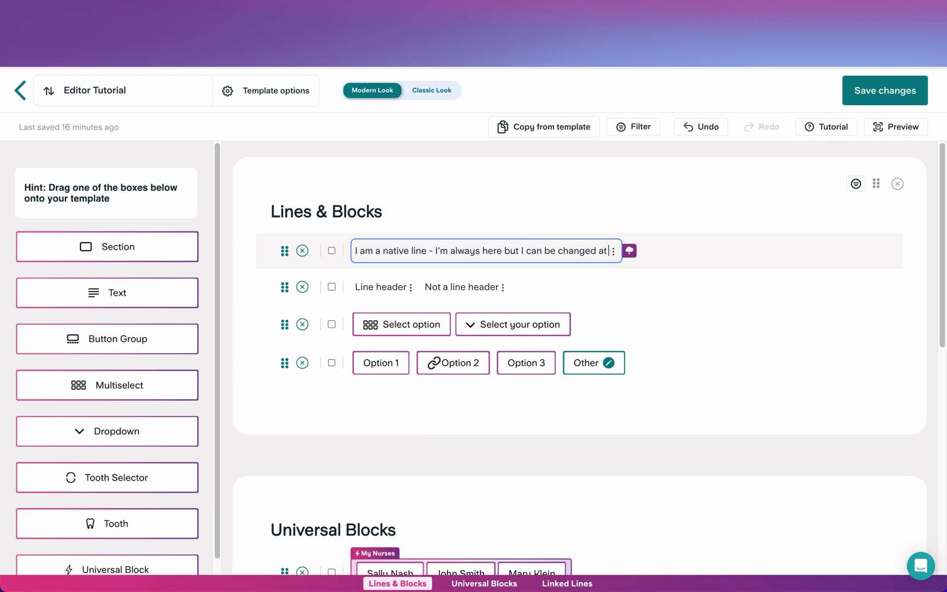
{"action": "type", "text": " any time"}
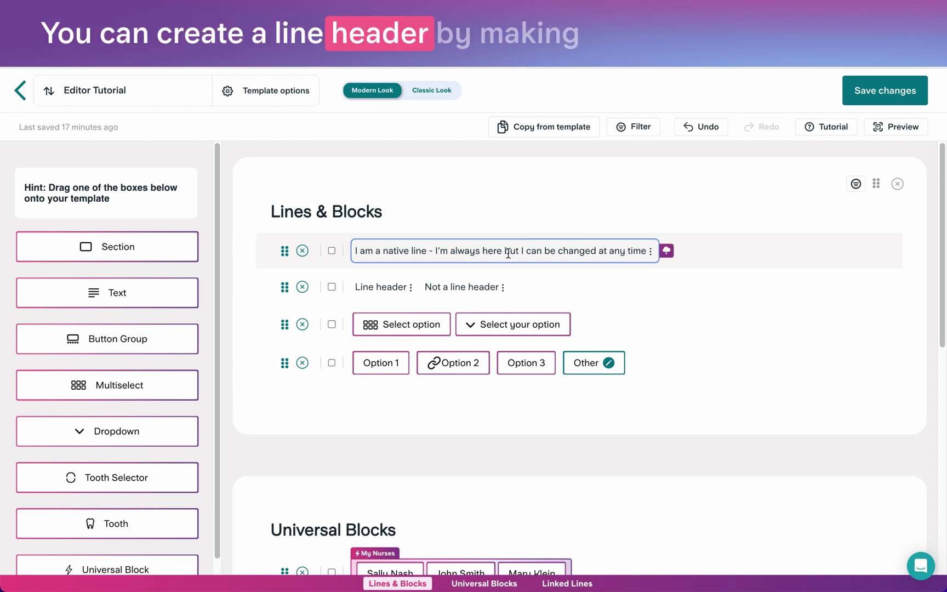
{"action": "key", "text": "Tab"}
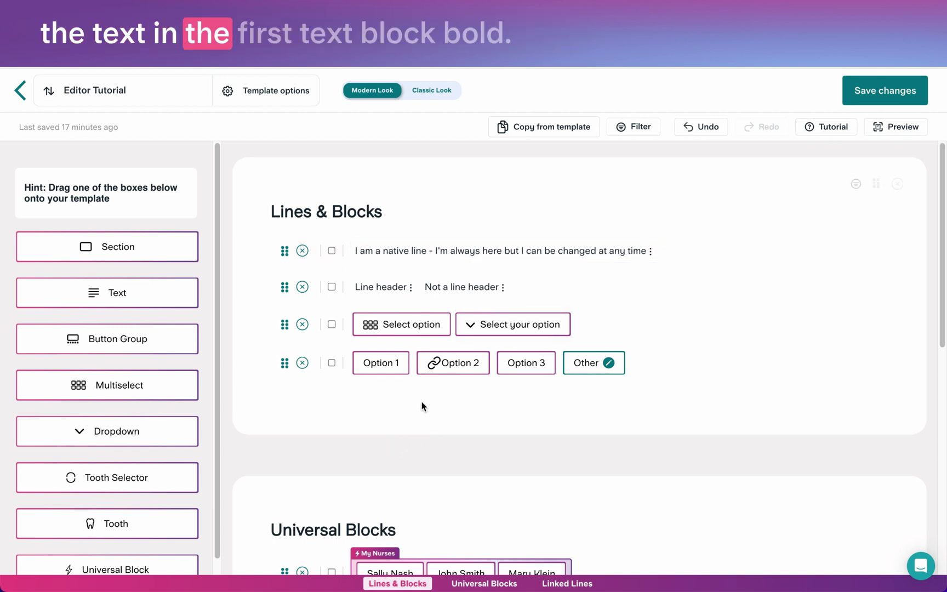
Make 'Line header?' a bold header by adding '?', then delete the resulting empty line.
{"action": "left_click", "coordinate": [391, 291]}
{"action": "double_click", "coordinate": [391, 290]}
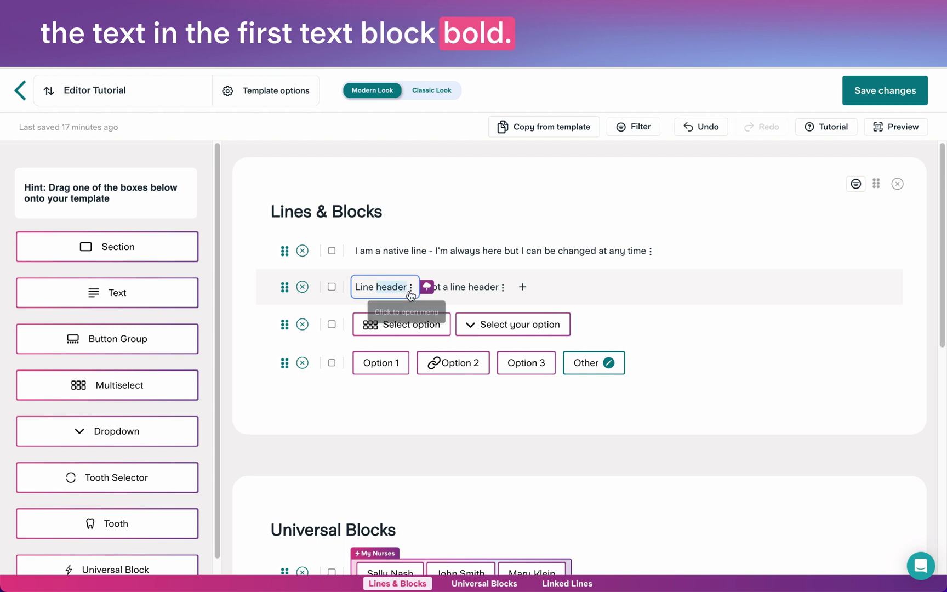
{"action": "left_click", "coordinate": [405, 288]}
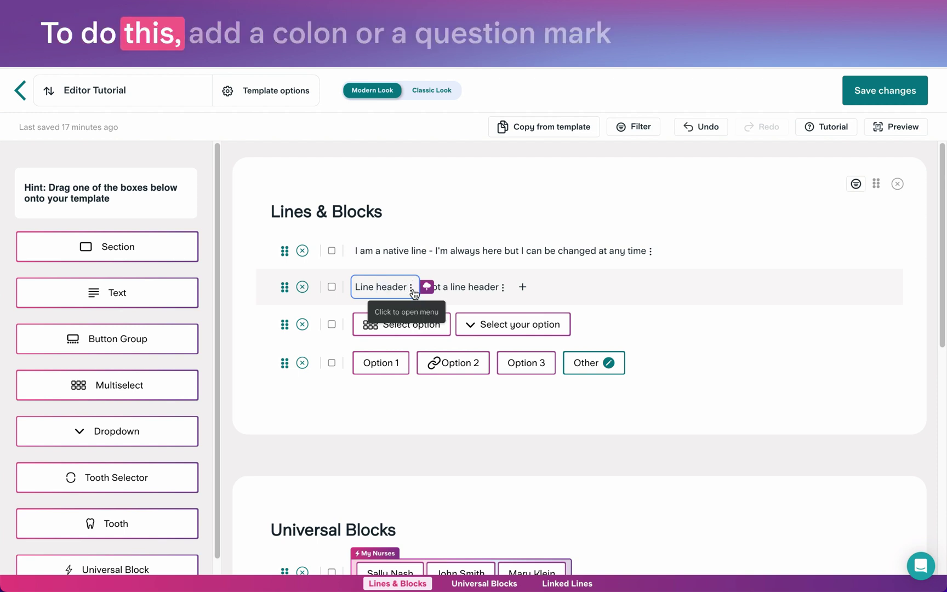
{"action": "type", "text": "?"}
{"action": "key", "text": "Return"}
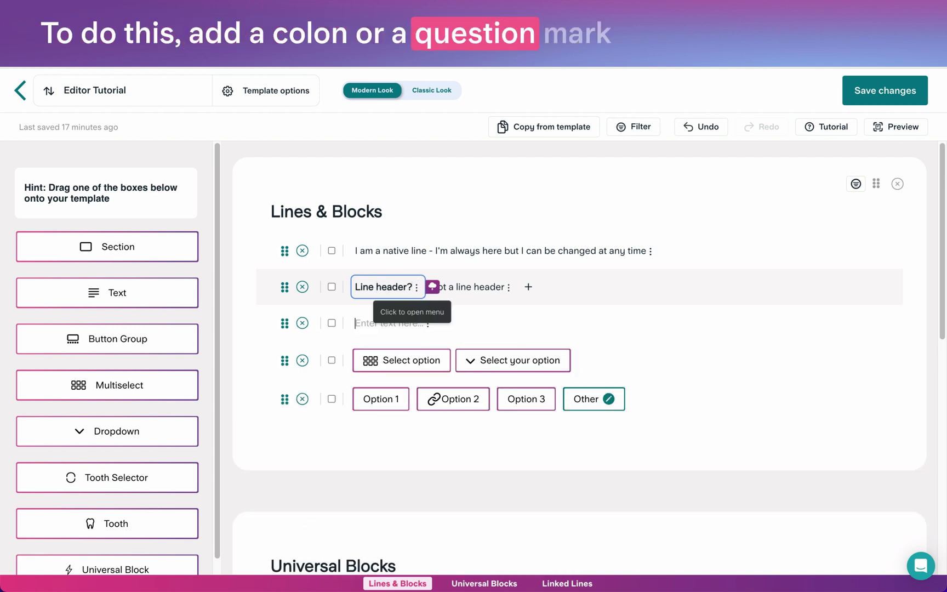
{"action": "left_click", "coordinate": [387, 431]}
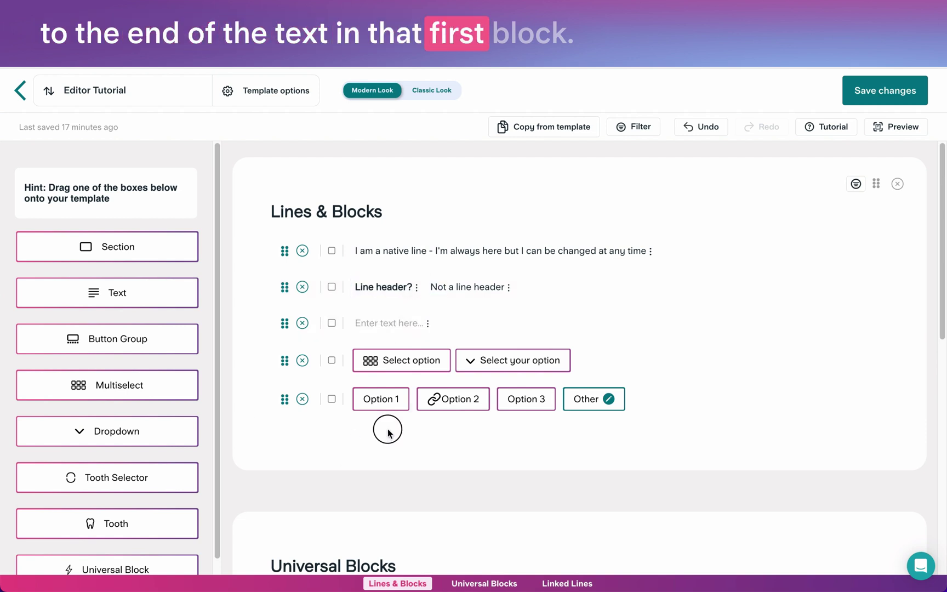
{"action": "left_click", "coordinate": [302, 323]}
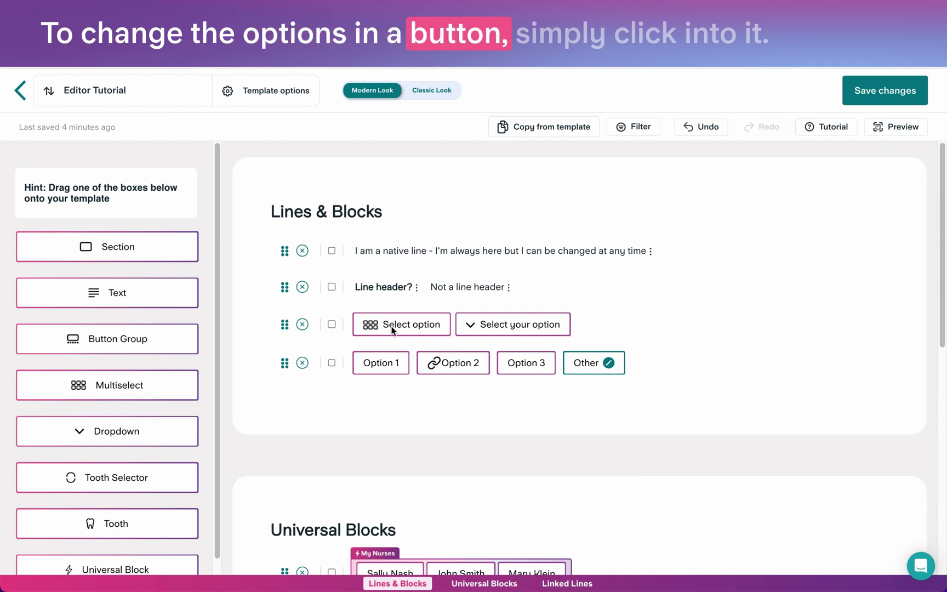
Add Option D to the Select option multiselect, placed just above Other.
{"action": "left_click", "coordinate": [393, 328]}
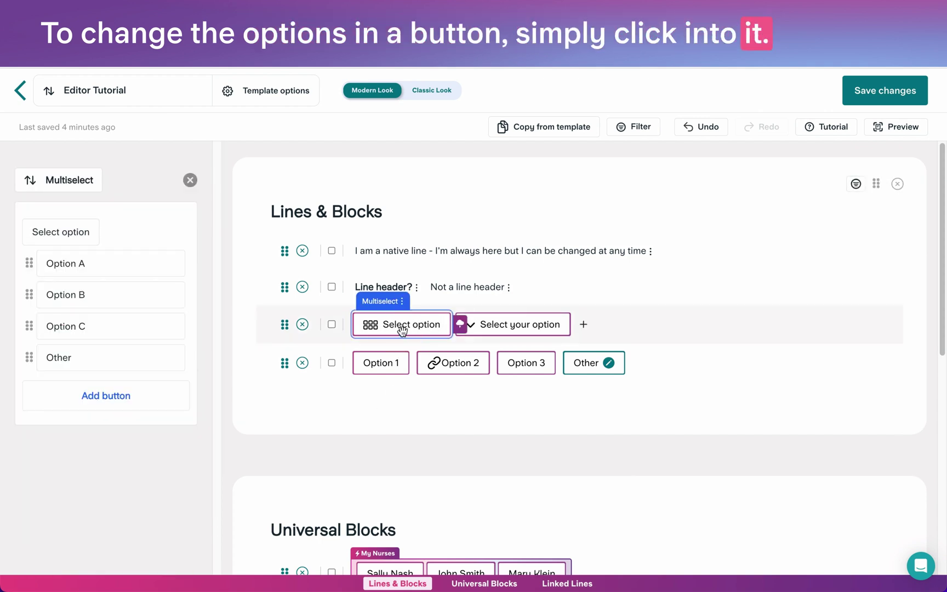
{"action": "left_click", "coordinate": [106, 396]}
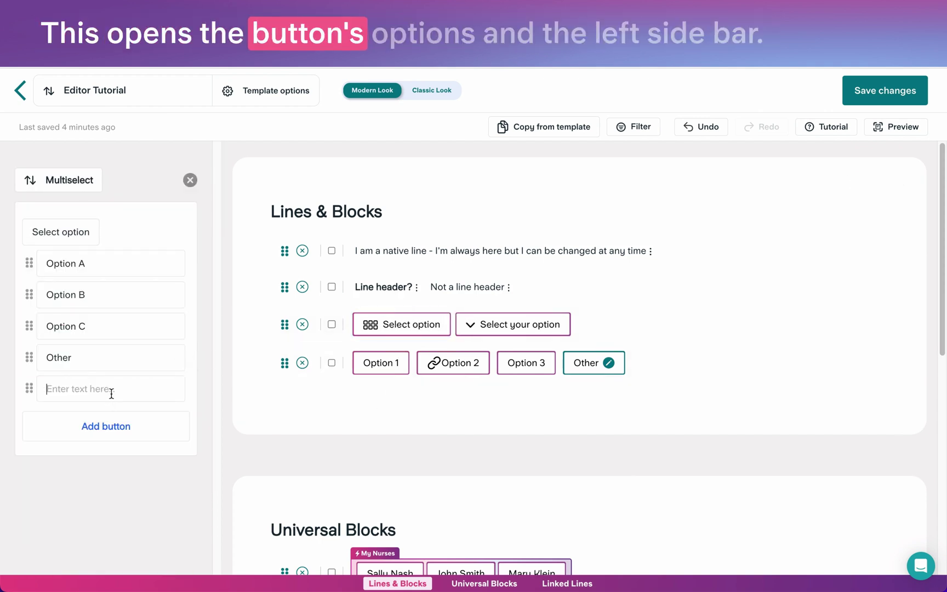
{"action": "type", "text": "Option D"}
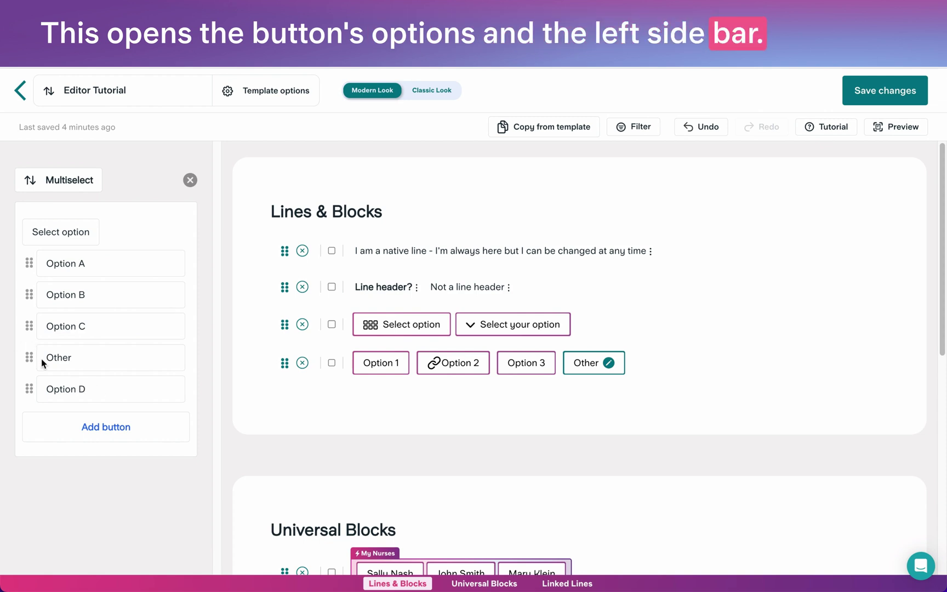
{"action": "left_click_drag", "start_coordinate": [29, 386], "coordinate": [34, 354]}
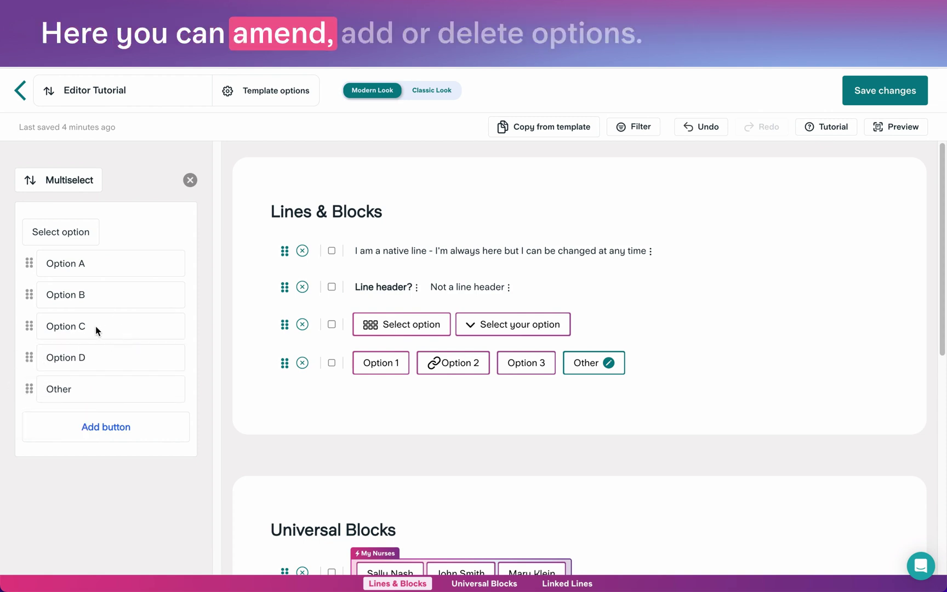
{"action": "left_click", "coordinate": [30, 326]}
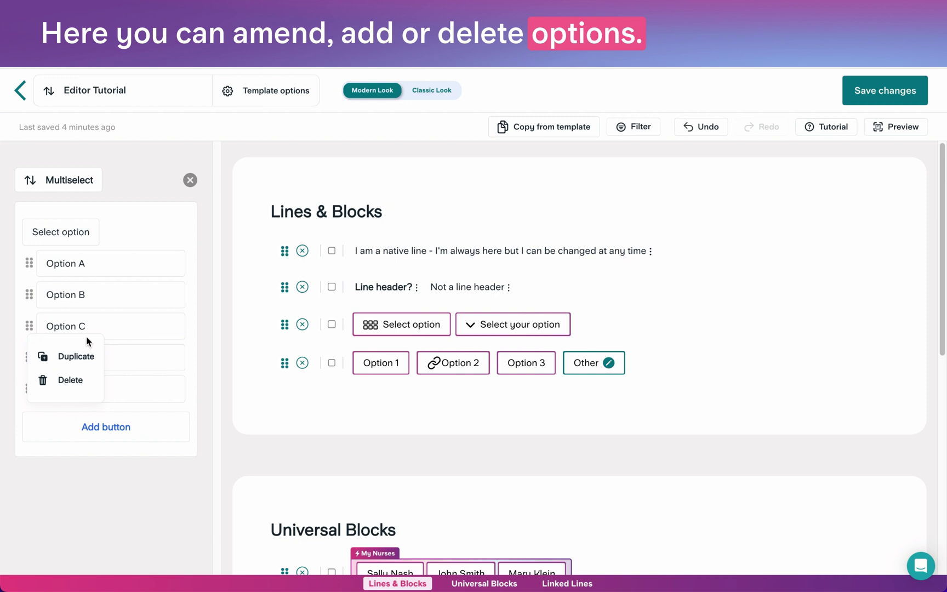
{"action": "left_click", "coordinate": [76, 490]}
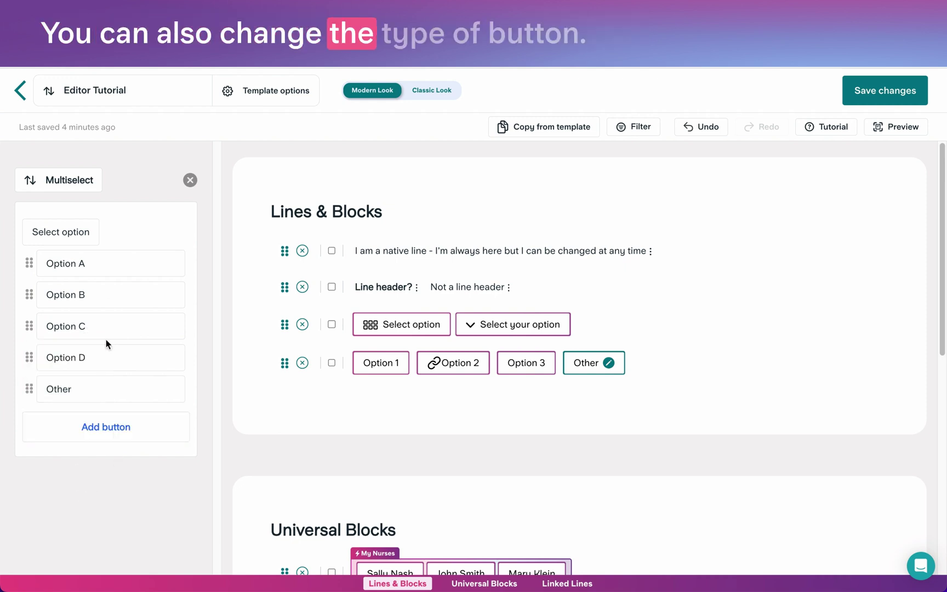
Switch the block to Button Group, then Dropdown, then back to Multiselect.
{"action": "left_click", "coordinate": [67, 184]}
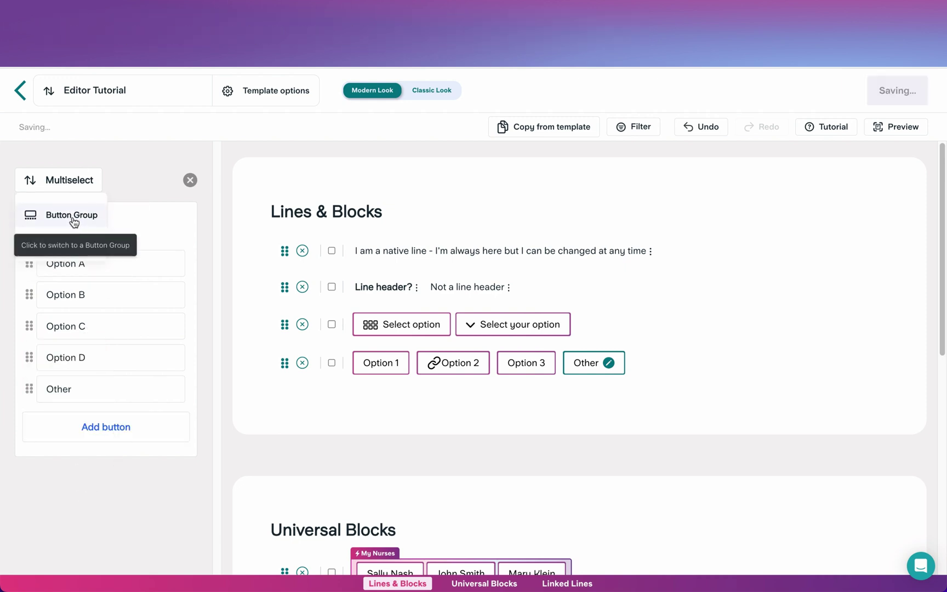
{"action": "left_click", "coordinate": [74, 219]}
{"action": "left_click", "coordinate": [66, 184]}
{"action": "left_click", "coordinate": [64, 235]}
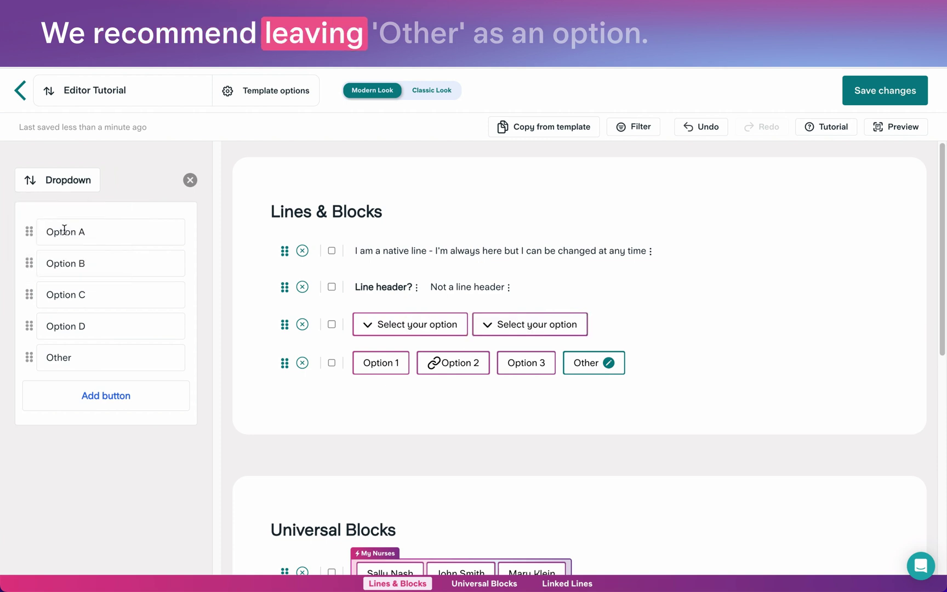
{"action": "left_click", "coordinate": [62, 181]}
{"action": "left_click", "coordinate": [64, 236]}
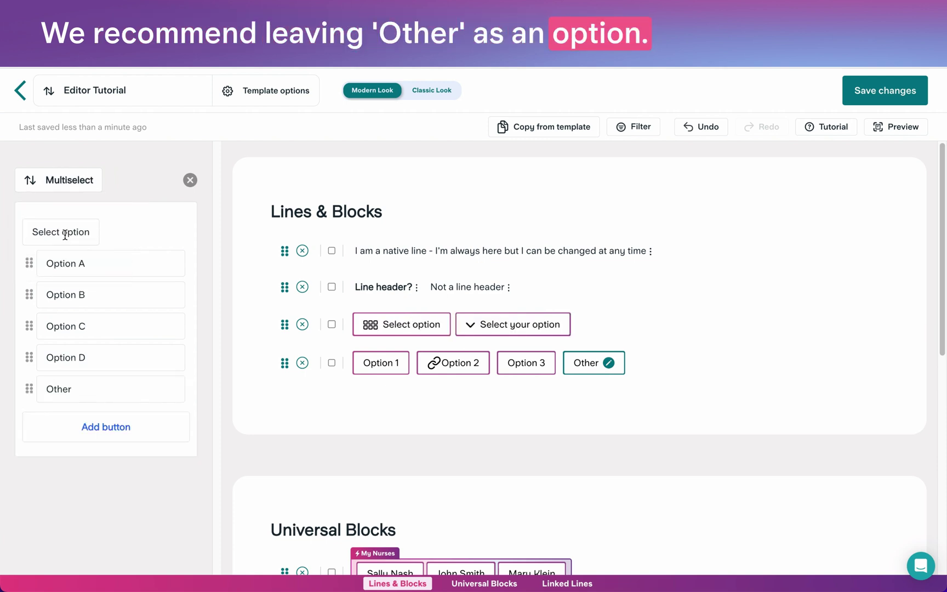
{"action": "left_click", "coordinate": [190, 180]}
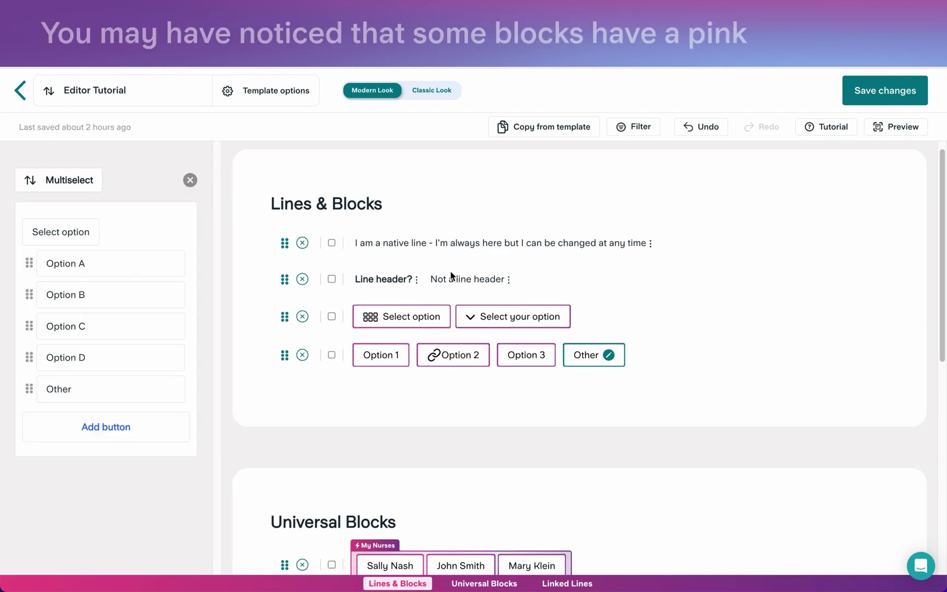
{"action": "scroll", "coordinate": [451, 275], "scroll_direction": "down", "scroll_amount": 4}
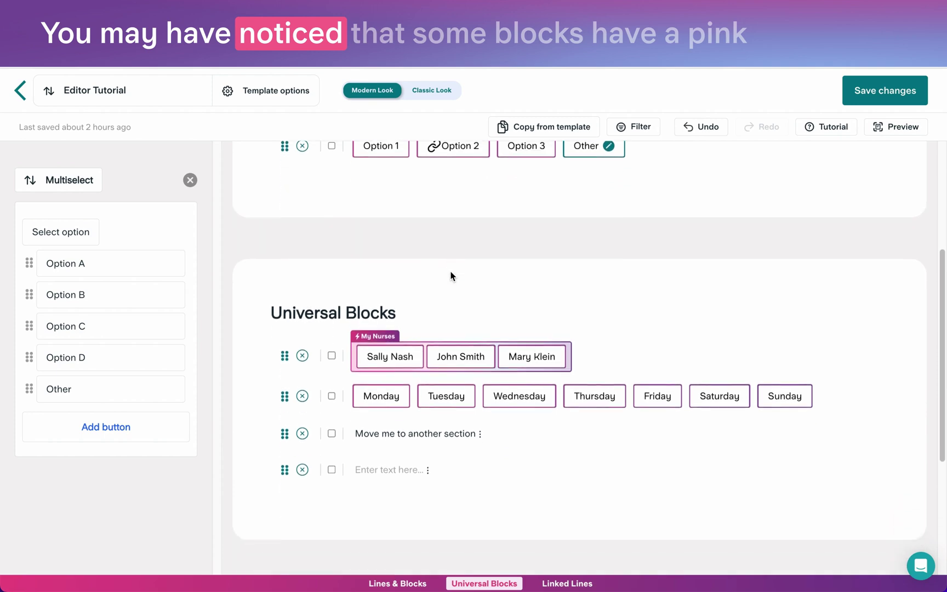
{"action": "scroll", "coordinate": [450, 275], "scroll_direction": "down", "scroll_amount": 2}
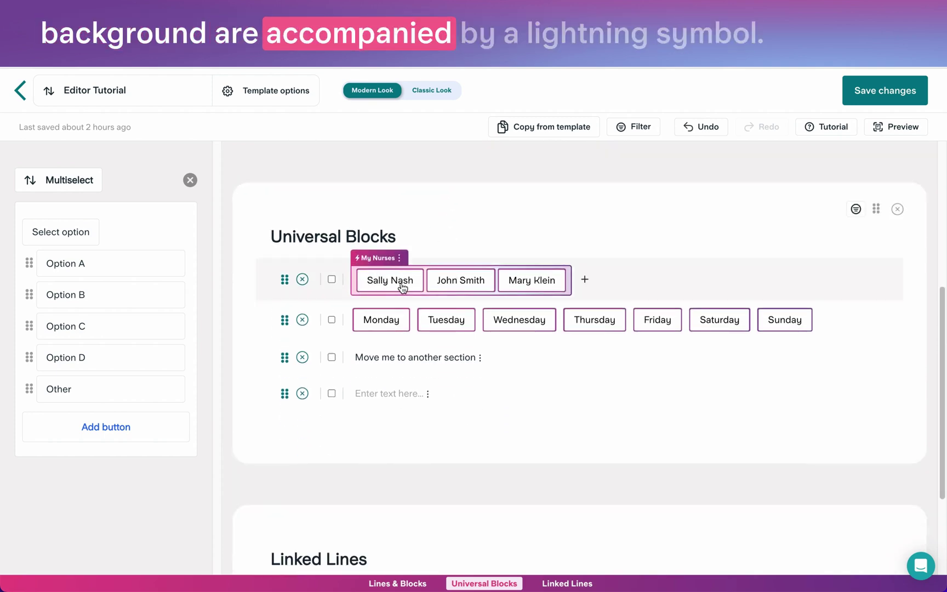
Add a fourth name field to My Nurses, enter the nurse's name, and save the block.
{"action": "left_click", "coordinate": [448, 283]}
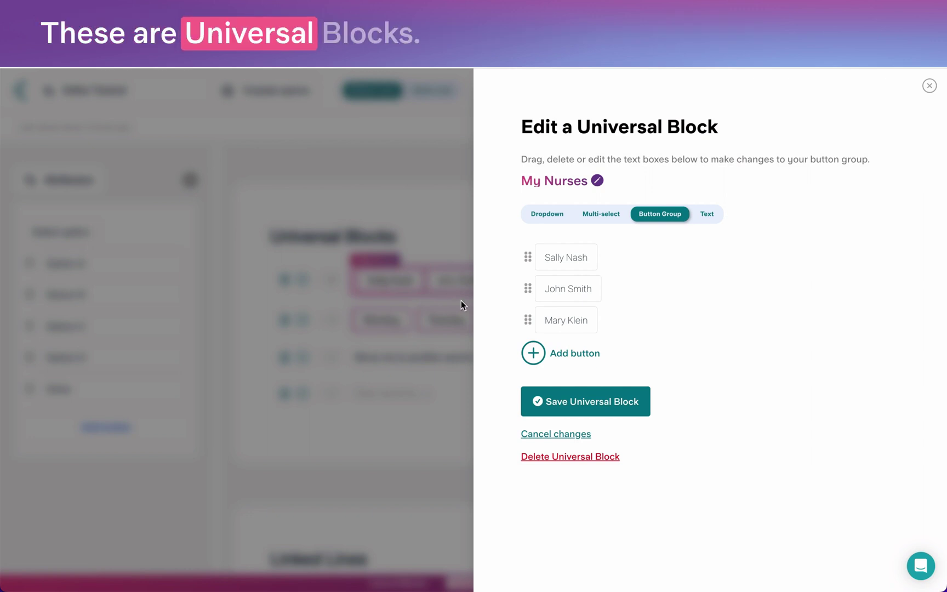
{"action": "left_click", "coordinate": [536, 355]}
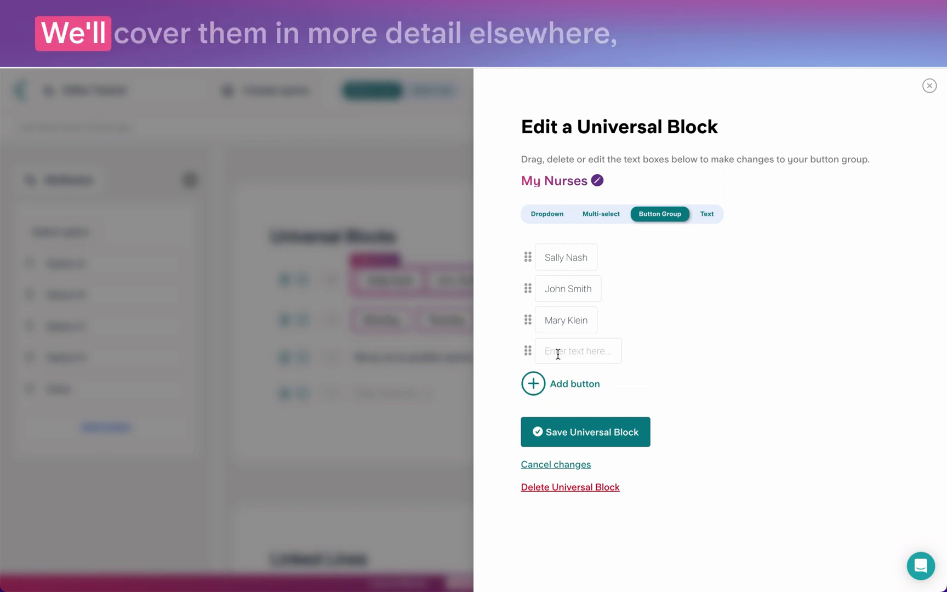
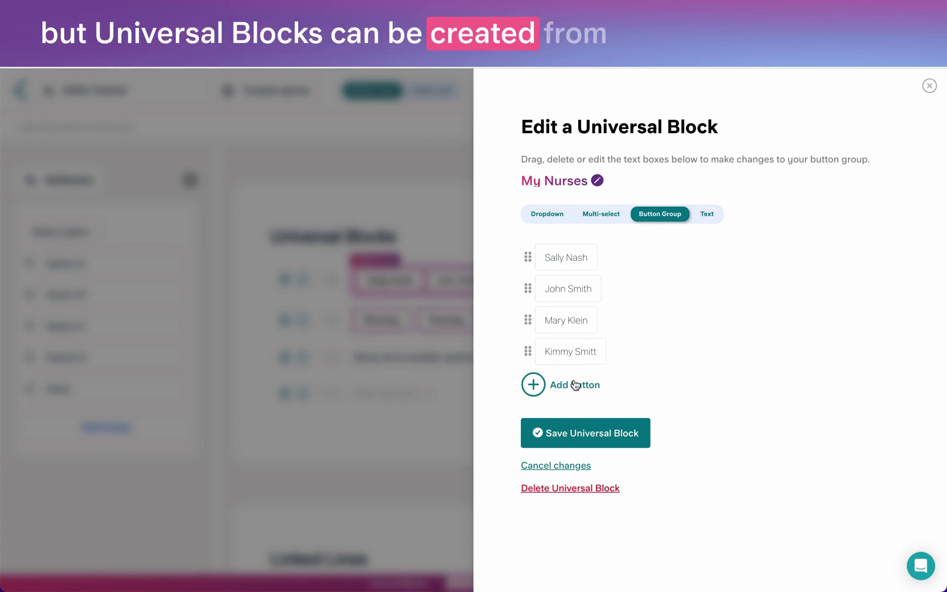
{"action": "left_click", "coordinate": [575, 434]}
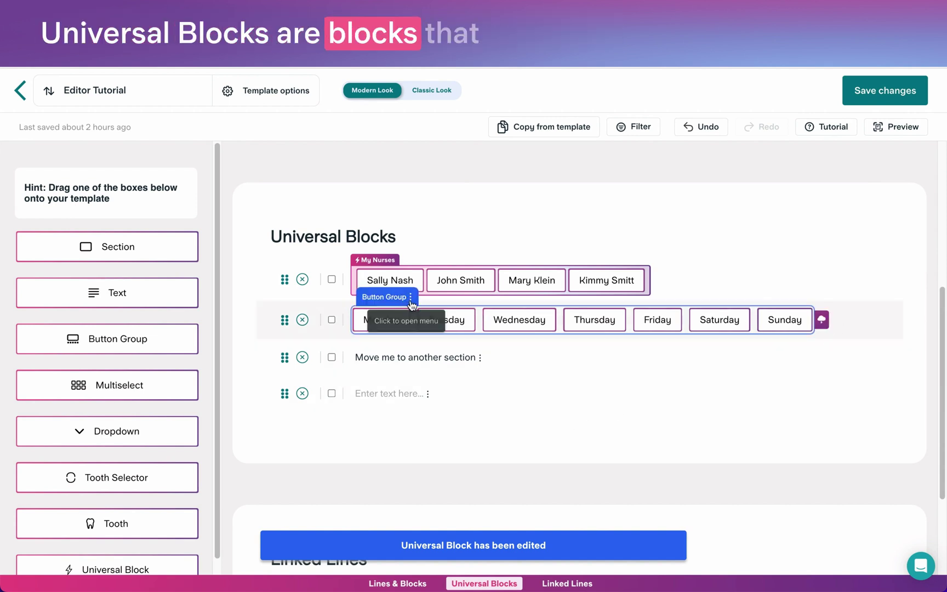
Open the universal blocks list from the weekday button group's menu, then close it.
{"action": "left_click", "coordinate": [410, 298]}
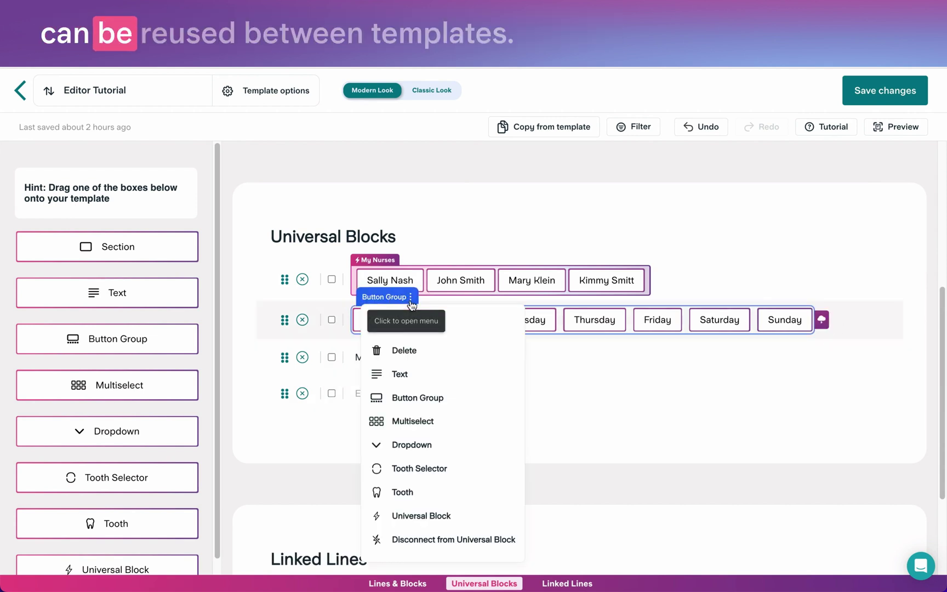
{"action": "left_click", "coordinate": [428, 516]}
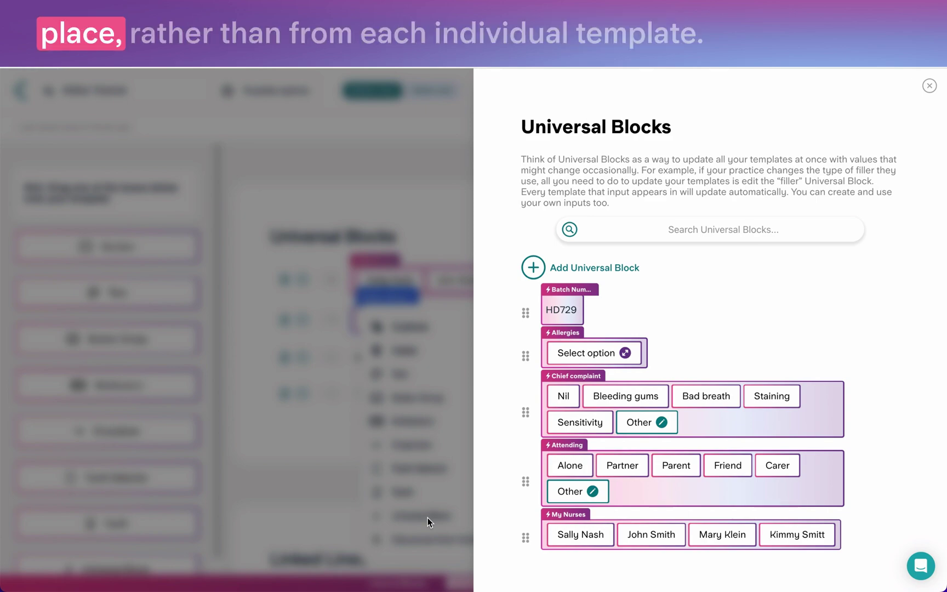
{"action": "left_click", "coordinate": [929, 85]}
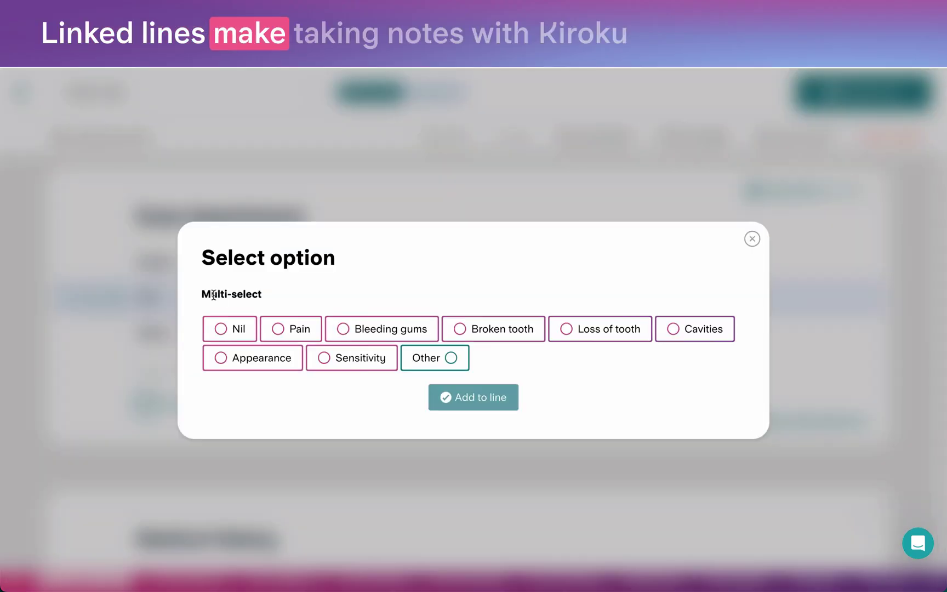
{"action": "left_click", "coordinate": [290, 329]}
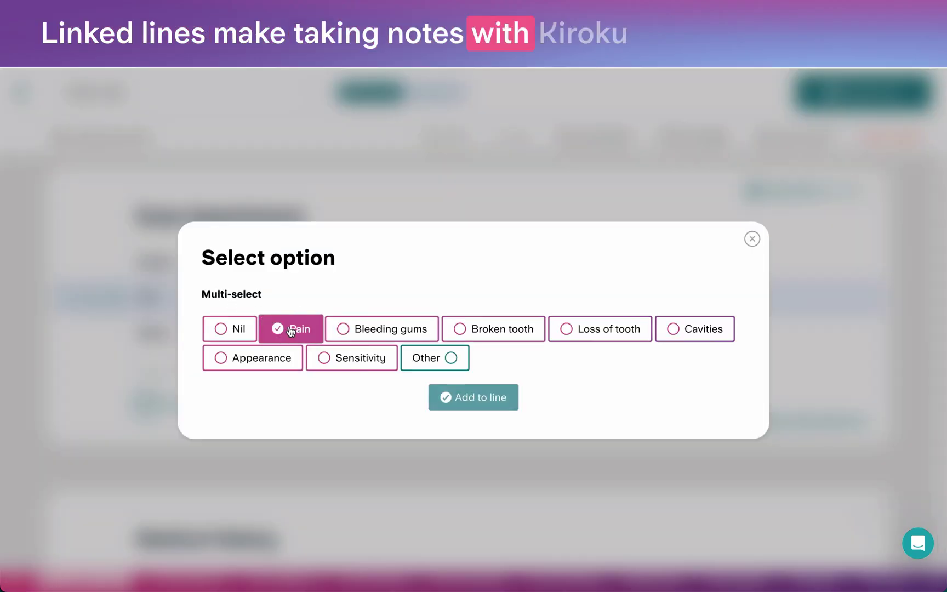
{"action": "left_click", "coordinate": [464, 405]}
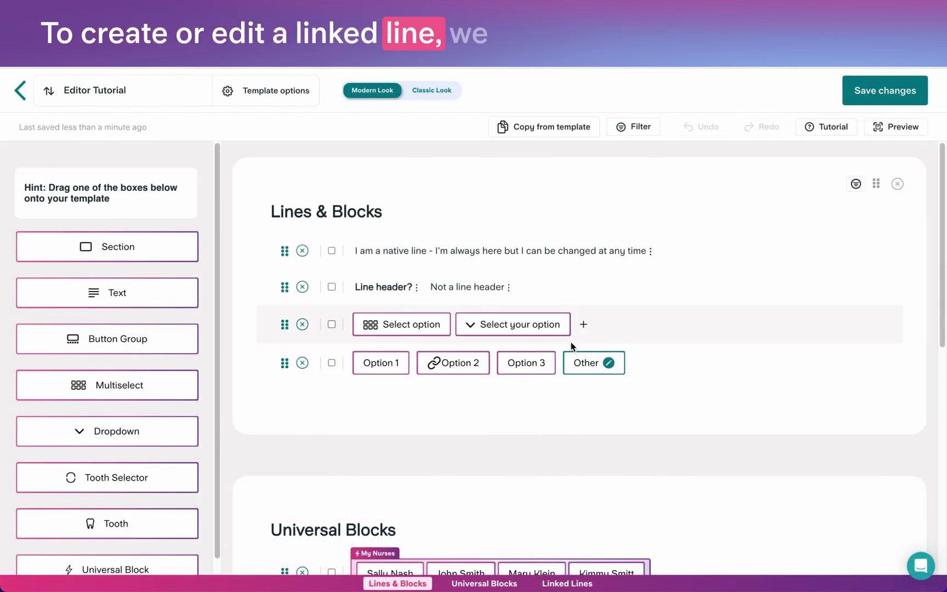
{"action": "scroll", "coordinate": [572, 372], "scroll_direction": "down", "scroll_amount": 3}
{"action": "scroll", "coordinate": [572, 371], "scroll_direction": "down", "scroll_amount": 1}
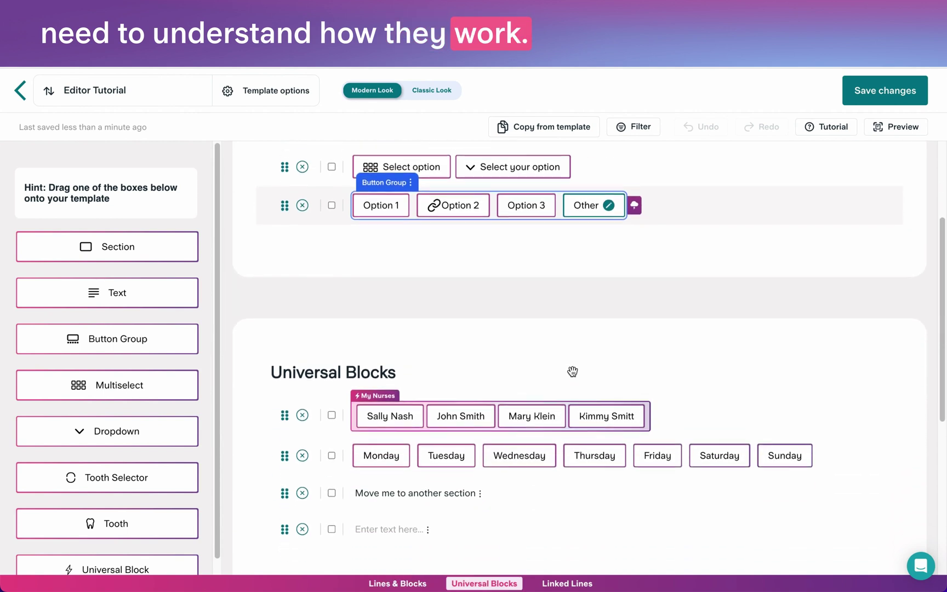
{"action": "scroll", "coordinate": [572, 370], "scroll_direction": "down", "scroll_amount": 8}
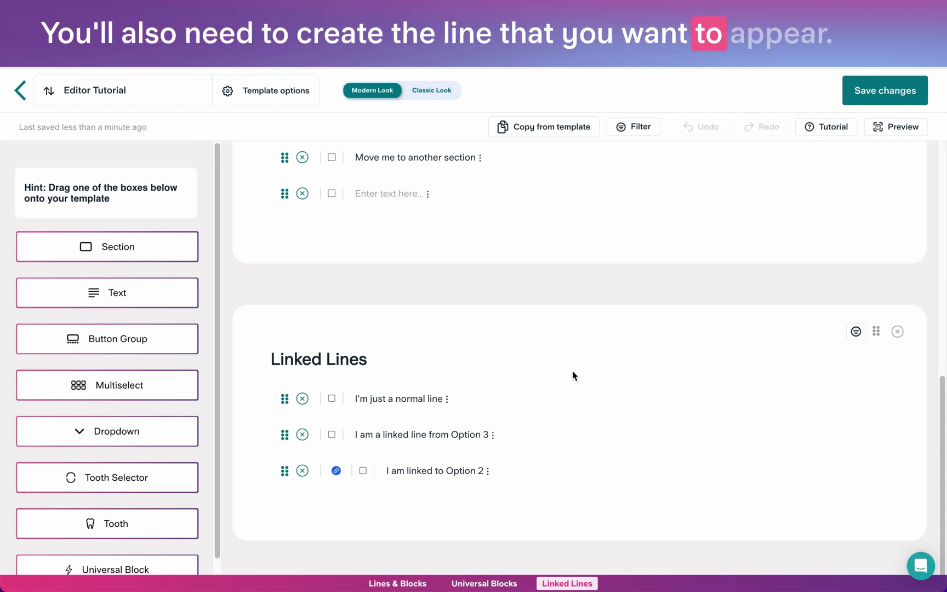
{"action": "scroll", "coordinate": [572, 370], "scroll_direction": "up", "scroll_amount": 7}
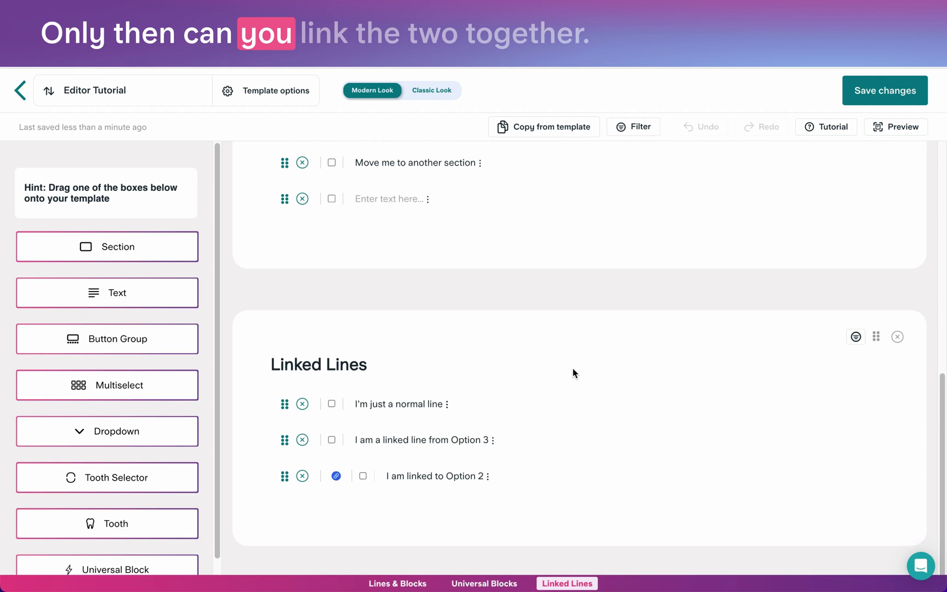
{"action": "scroll", "coordinate": [547, 356], "scroll_direction": "up", "scroll_amount": 3}
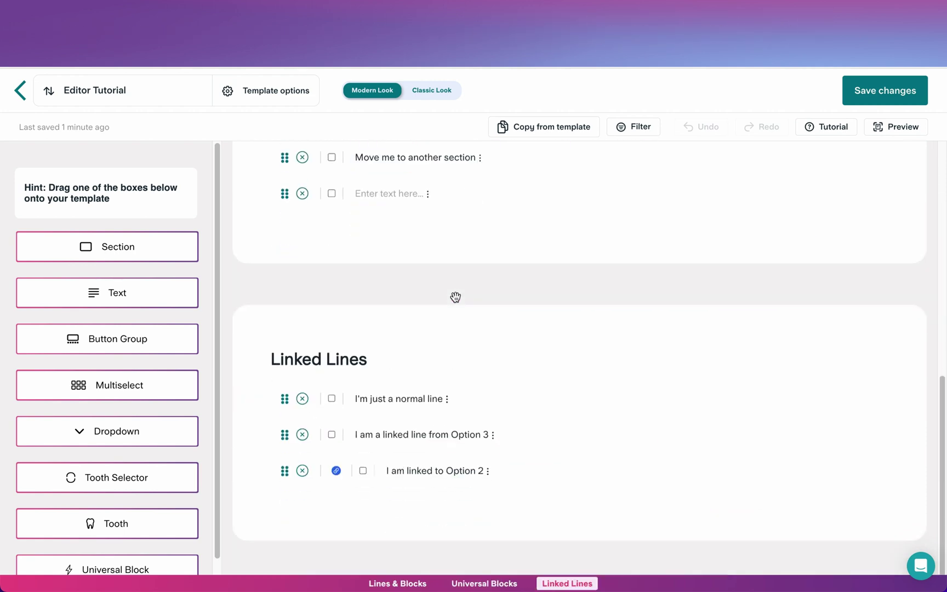
{"action": "left_click", "coordinate": [336, 470]}
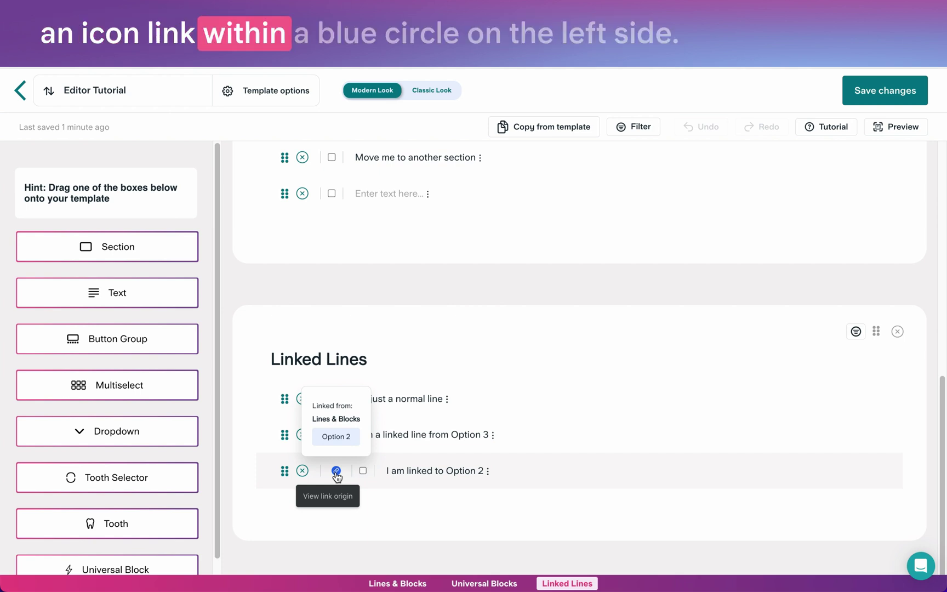
{"action": "left_click", "coordinate": [335, 470]}
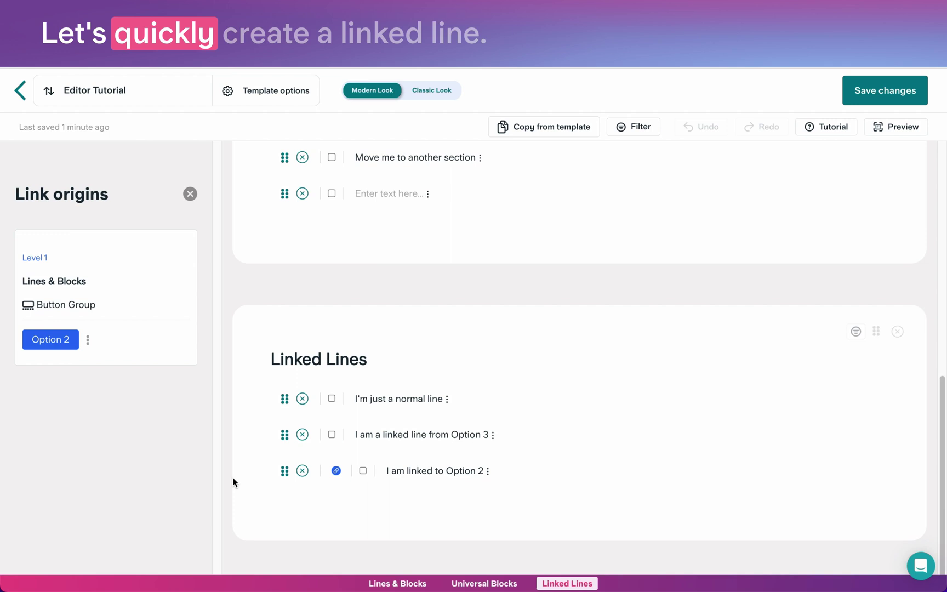
{"action": "left_click", "coordinate": [190, 195]}
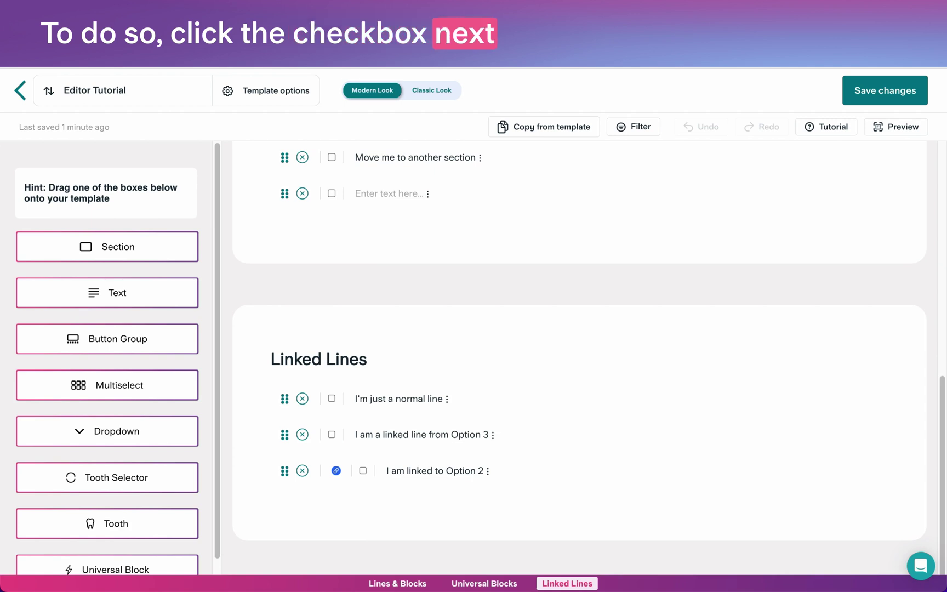
Link the 'I am a linked line from Option 3' line to the button group's Option 3.
{"action": "left_click", "coordinate": [332, 434]}
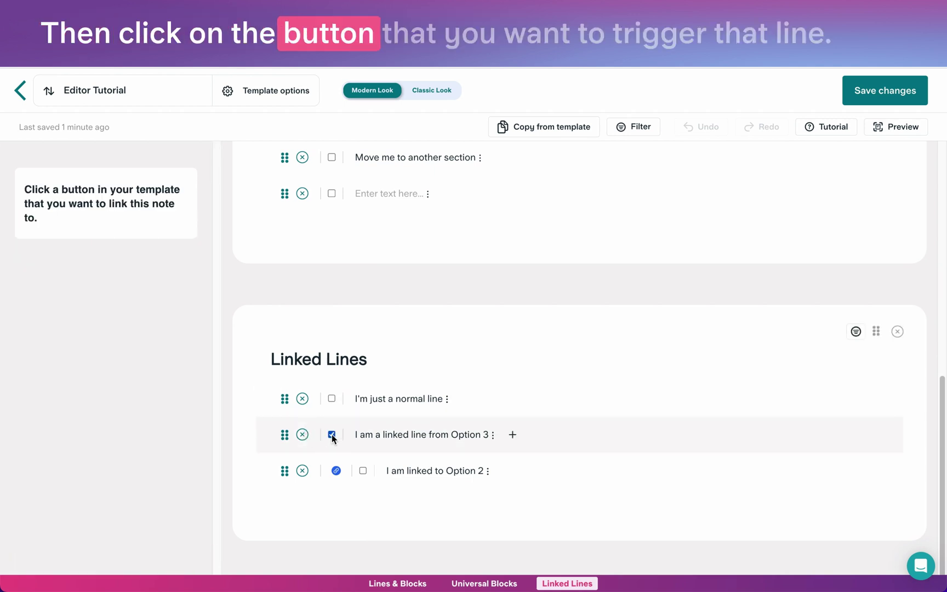
{"action": "scroll", "coordinate": [413, 315], "scroll_direction": "up", "scroll_amount": 5}
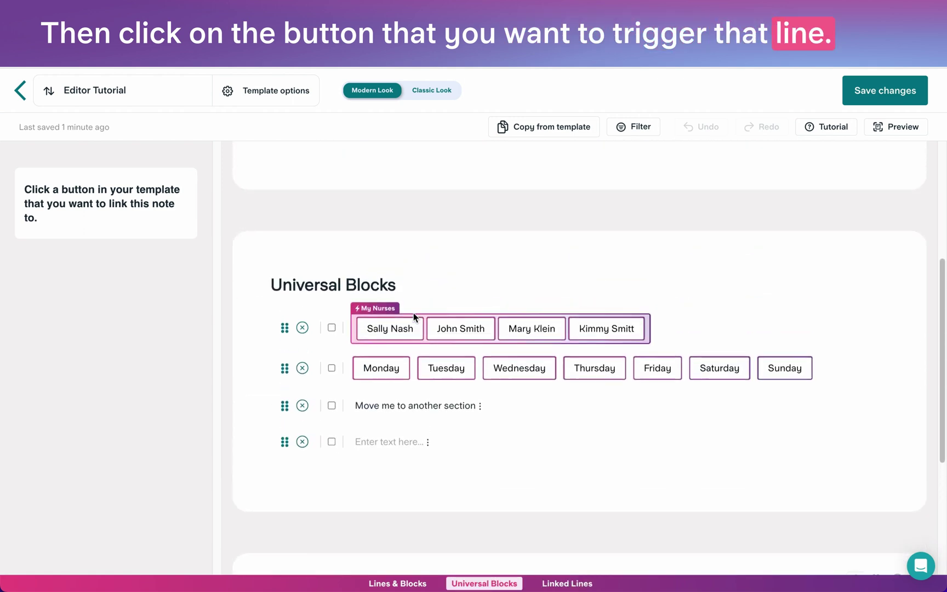
{"action": "scroll", "coordinate": [414, 313], "scroll_direction": "up", "scroll_amount": 2}
{"action": "left_click", "coordinate": [528, 230]}
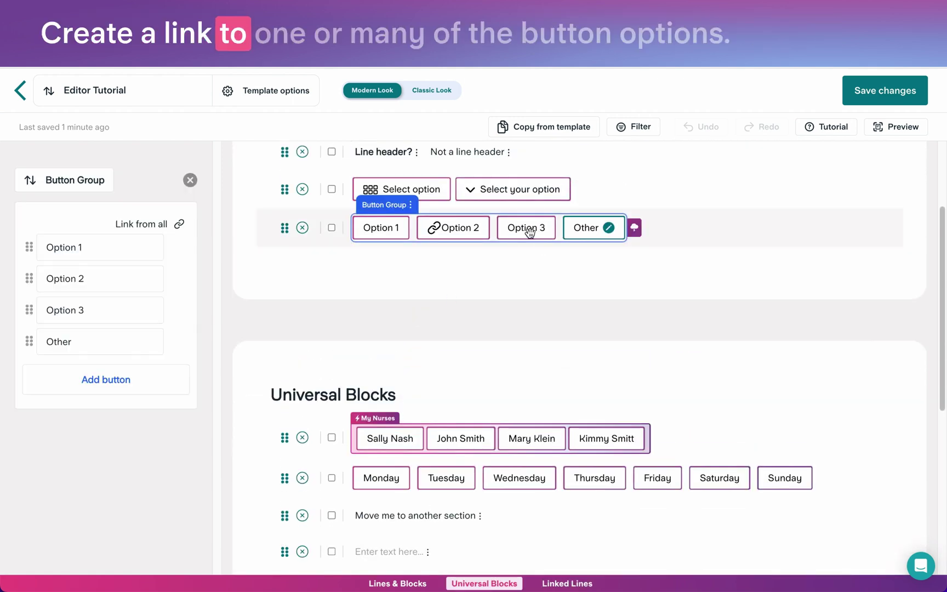
{"action": "mouse_move", "coordinate": [142, 329]}
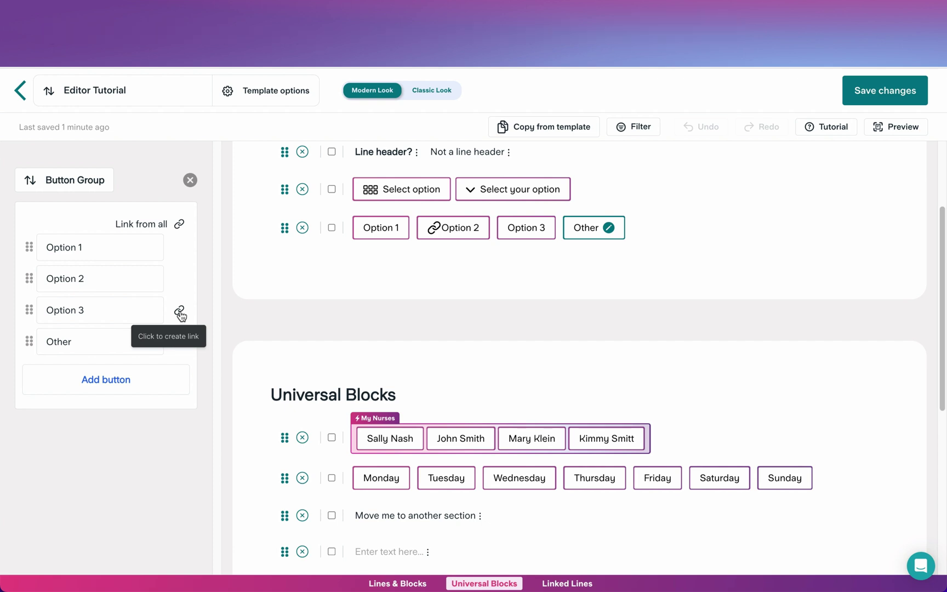
{"action": "left_click", "coordinate": [180, 311]}
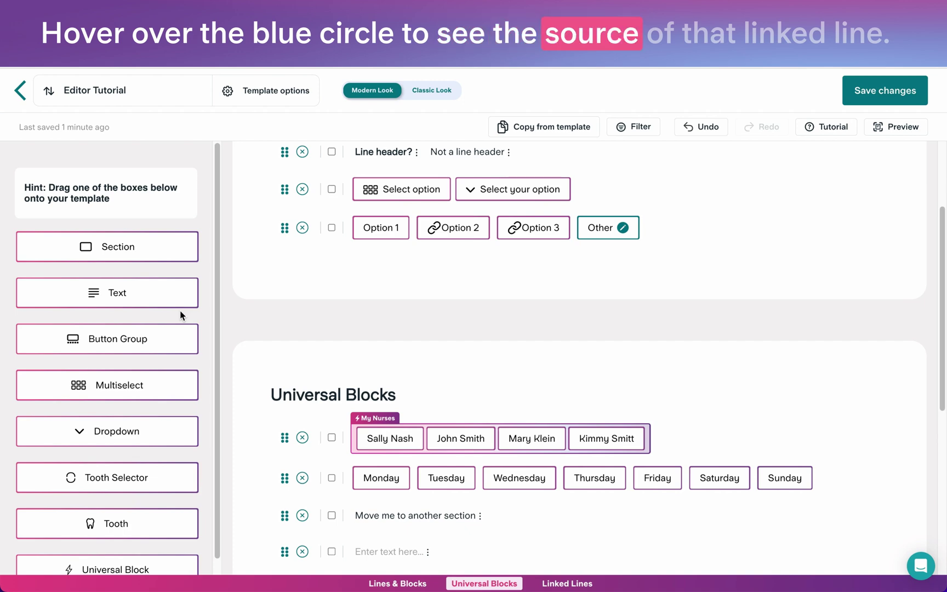
Remove Option 3's link through the linked line's Link origins, leaving Option 2 linked.
{"action": "scroll", "coordinate": [375, 343], "scroll_direction": "down", "scroll_amount": 5}
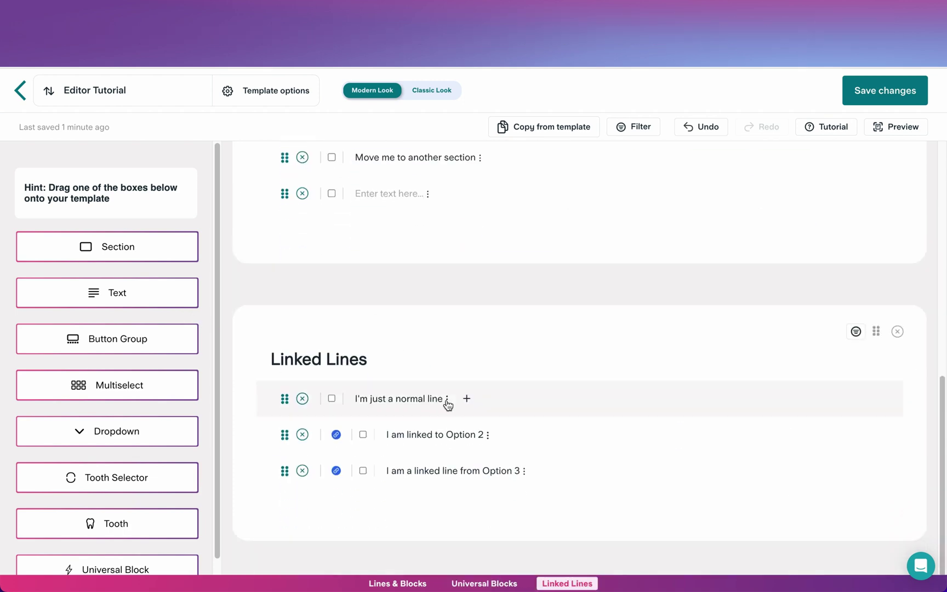
{"action": "mouse_move", "coordinate": [335, 472]}
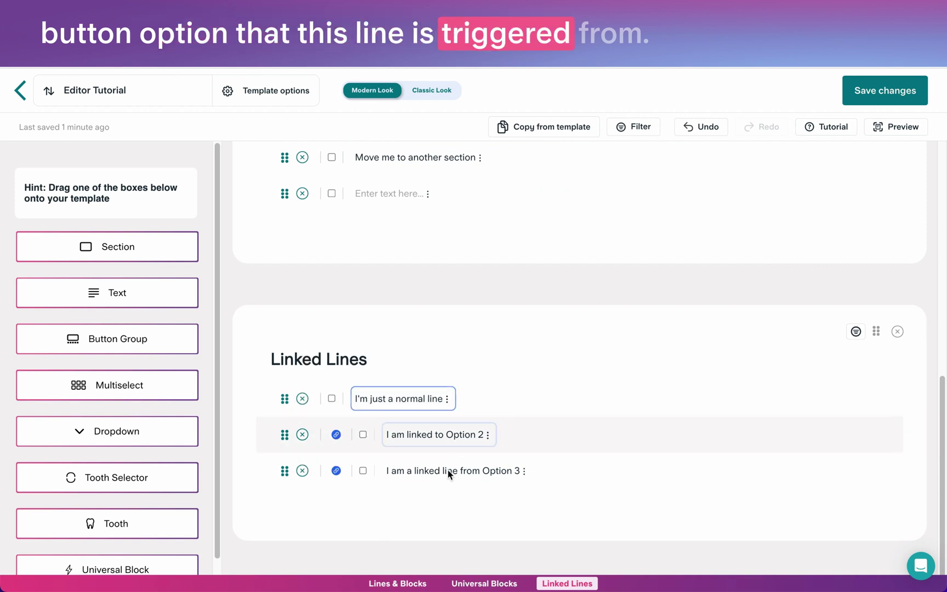
{"action": "left_click", "coordinate": [336, 471]}
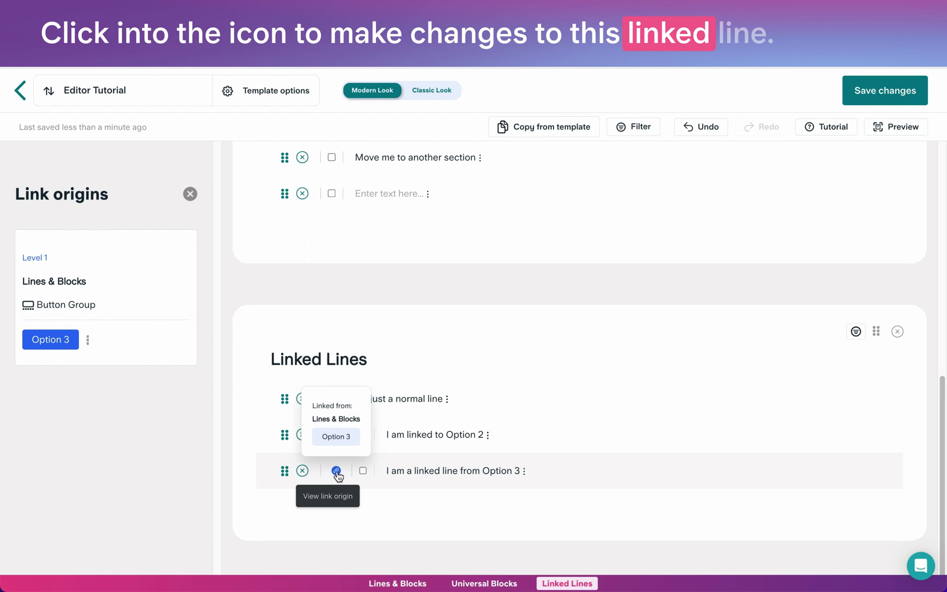
{"action": "left_click", "coordinate": [55, 342]}
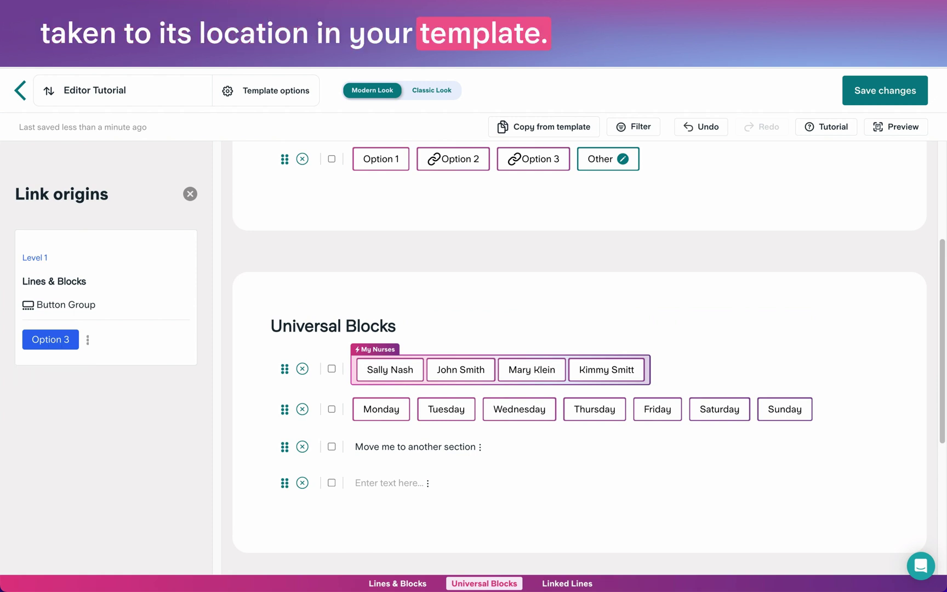
{"action": "left_click", "coordinate": [88, 340]}
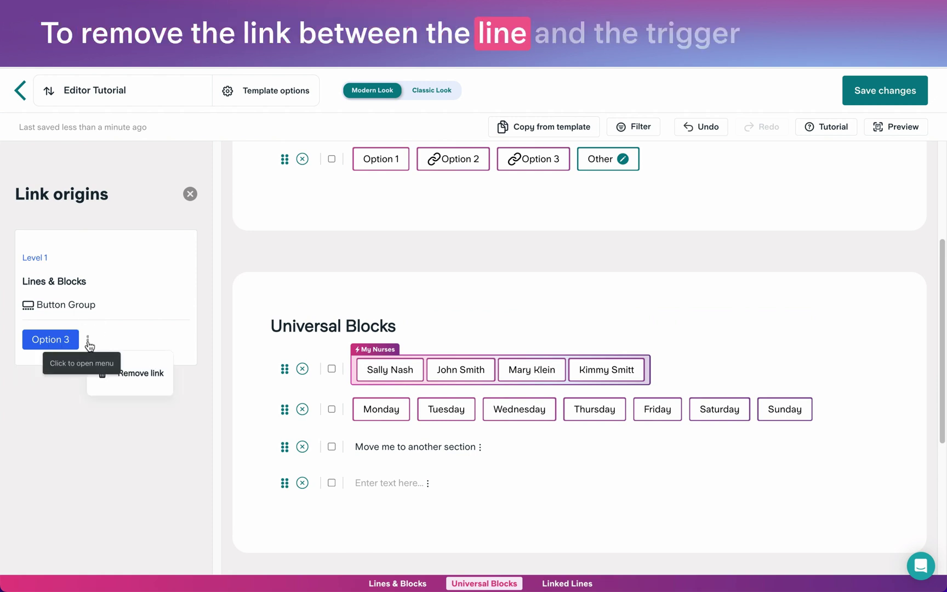
{"action": "left_click", "coordinate": [124, 379]}
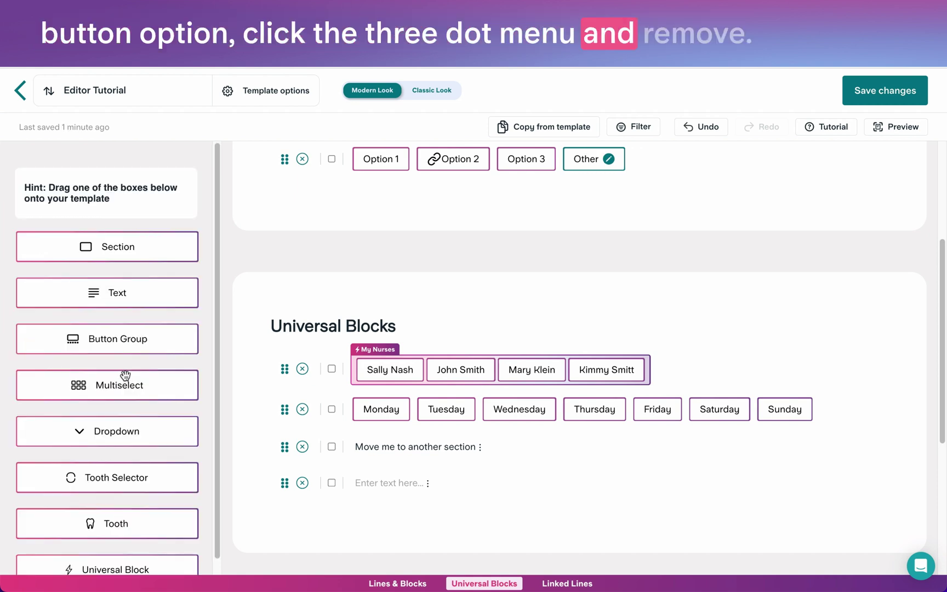
Enter preview mode and add Option B to the Select option line.
{"action": "scroll", "coordinate": [273, 390], "scroll_direction": "down", "scroll_amount": 8}
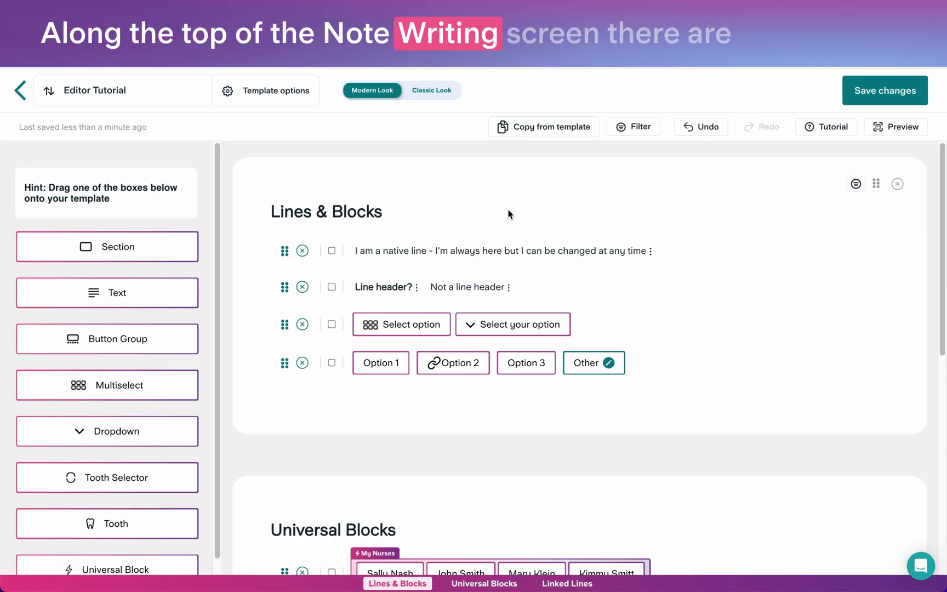
{"action": "left_click", "coordinate": [905, 133]}
{"action": "left_click", "coordinate": [189, 327]}
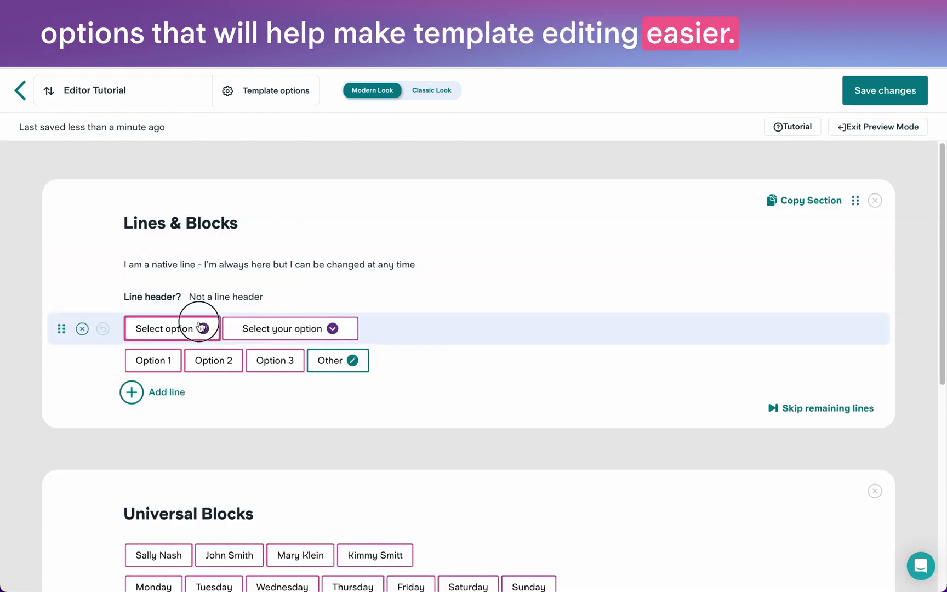
{"action": "left_click", "coordinate": [401, 343]}
{"action": "left_click", "coordinate": [463, 377]}
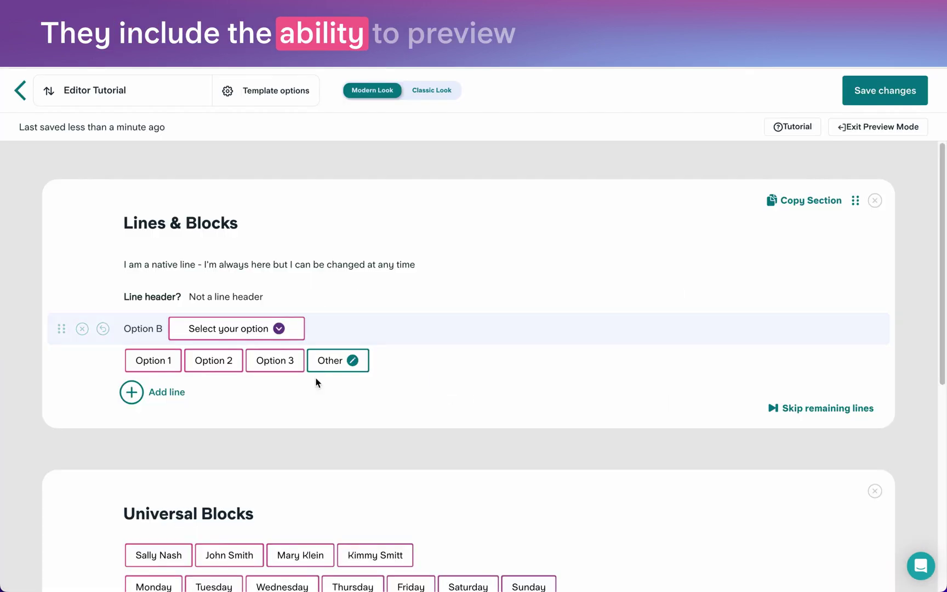
Pick Option 2 and Tuesday in preview, then exit preview mode.
{"action": "left_click", "coordinate": [208, 361]}
{"action": "scroll", "coordinate": [255, 372], "scroll_direction": "down", "scroll_amount": 4}
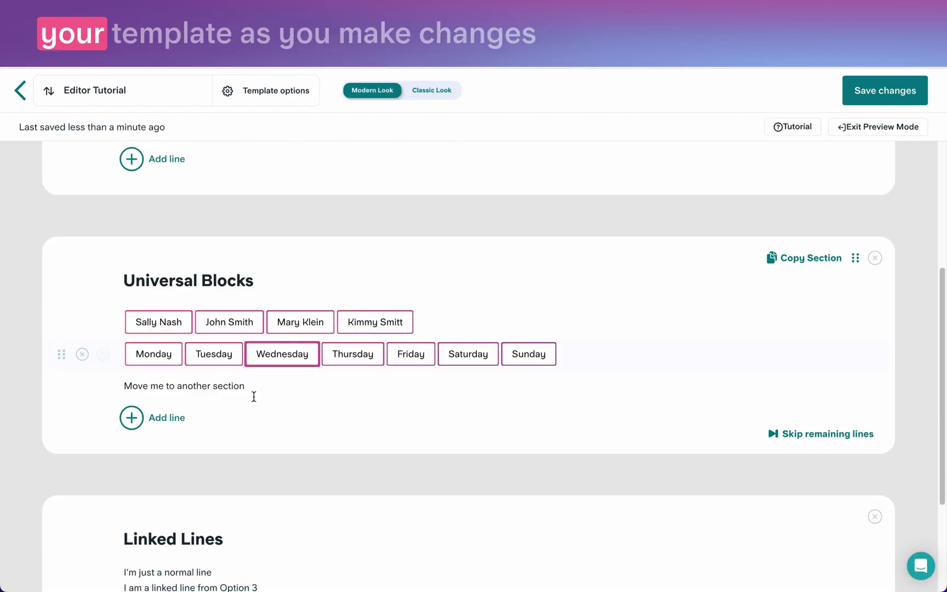
{"action": "left_click", "coordinate": [230, 361]}
{"action": "scroll", "coordinate": [231, 360], "scroll_direction": "down", "scroll_amount": 2}
{"action": "scroll", "coordinate": [230, 360], "scroll_direction": "down", "scroll_amount": 2}
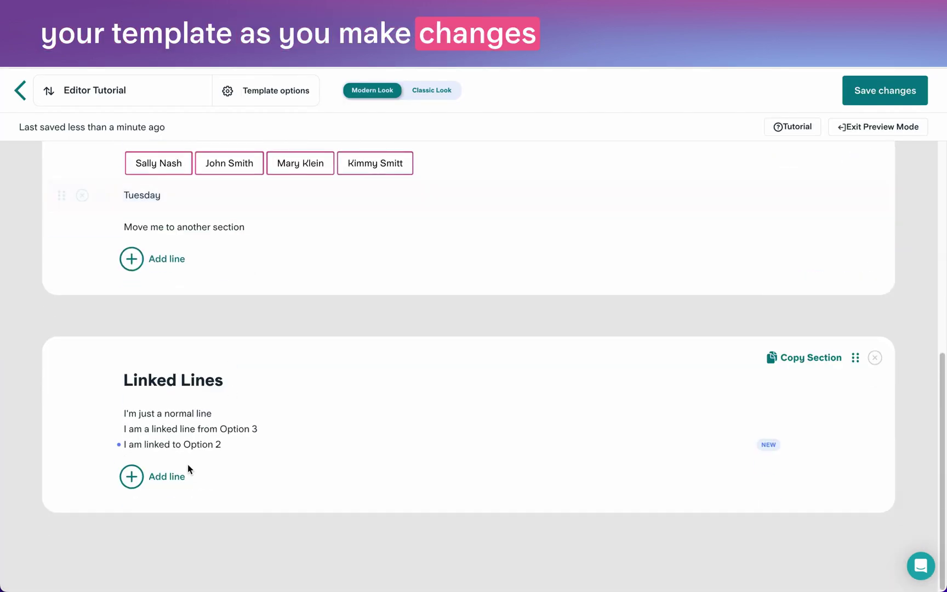
{"action": "left_click", "coordinate": [854, 129]}
Revert Editor Tutorial to the second 15:39 version from Thursday, 27 July and save it.
{"action": "left_click", "coordinate": [274, 99]}
{"action": "left_click", "coordinate": [274, 114]}
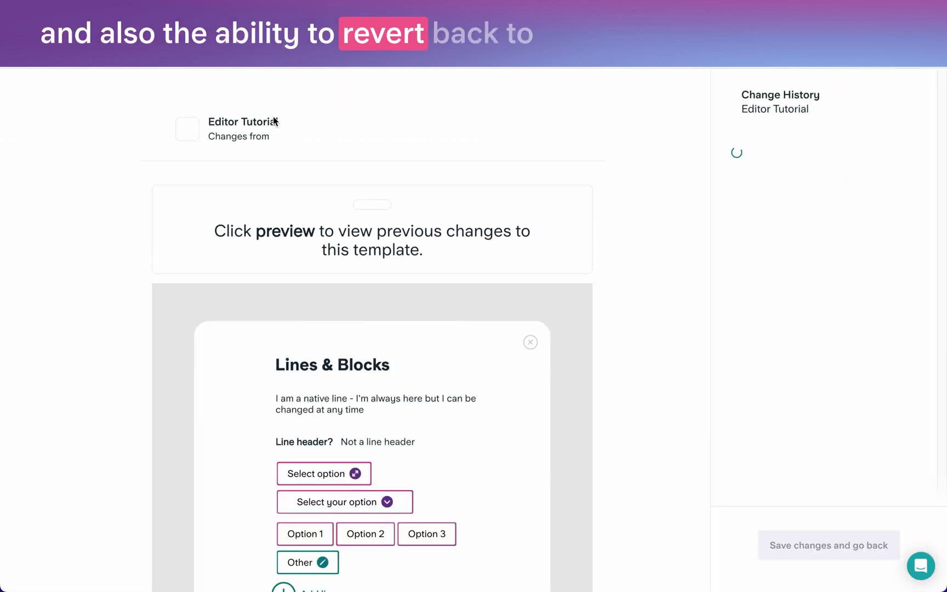
{"action": "left_click", "coordinate": [776, 274]}
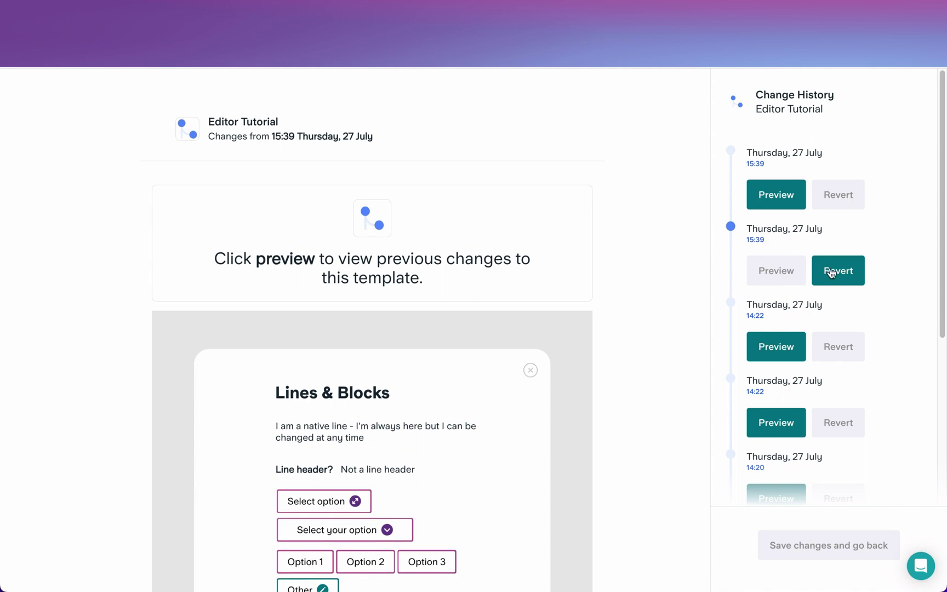
{"action": "left_click", "coordinate": [830, 271]}
{"action": "left_click", "coordinate": [816, 543]}
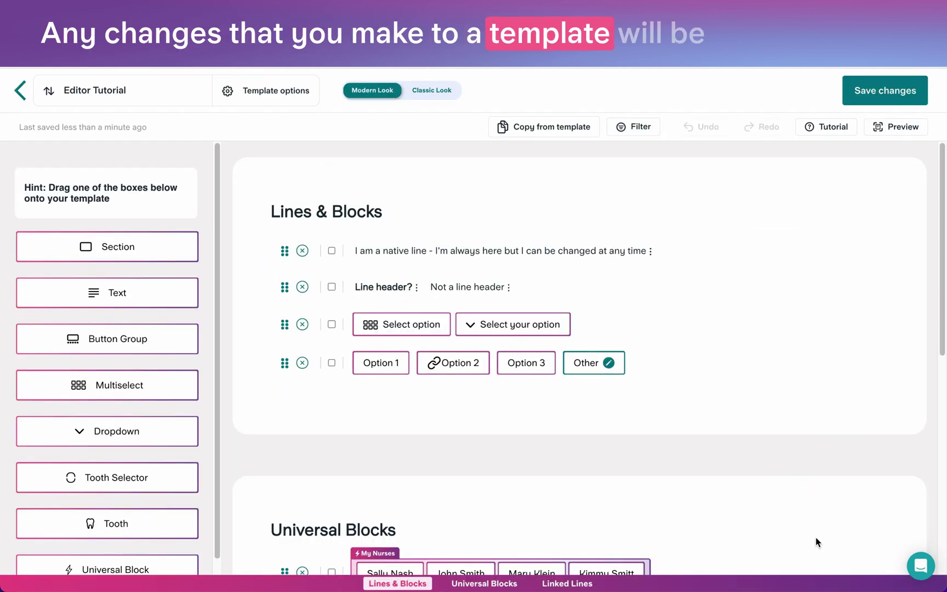